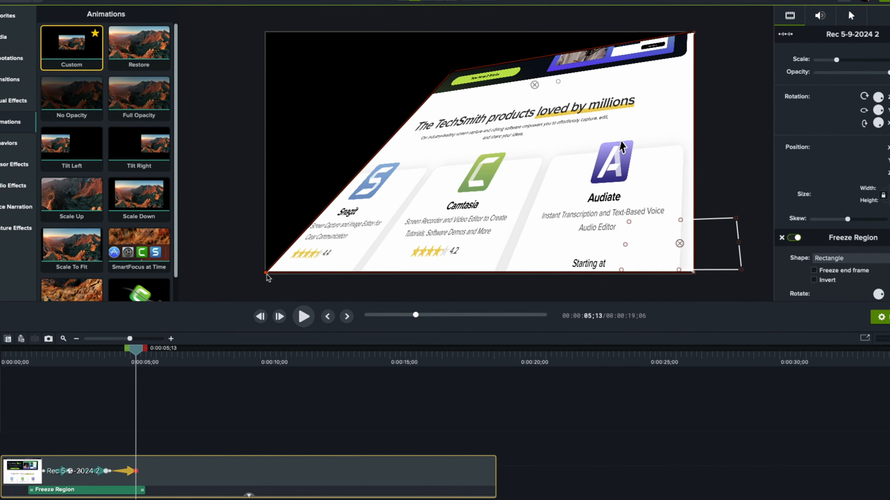
Skew the Rec 5-9-2024 2 clip into perspective by pulling its two lower corner points inward on the canvas.
{"action": "left_click_drag", "start_coordinate": [268, 274], "coordinate": [429, 225]}
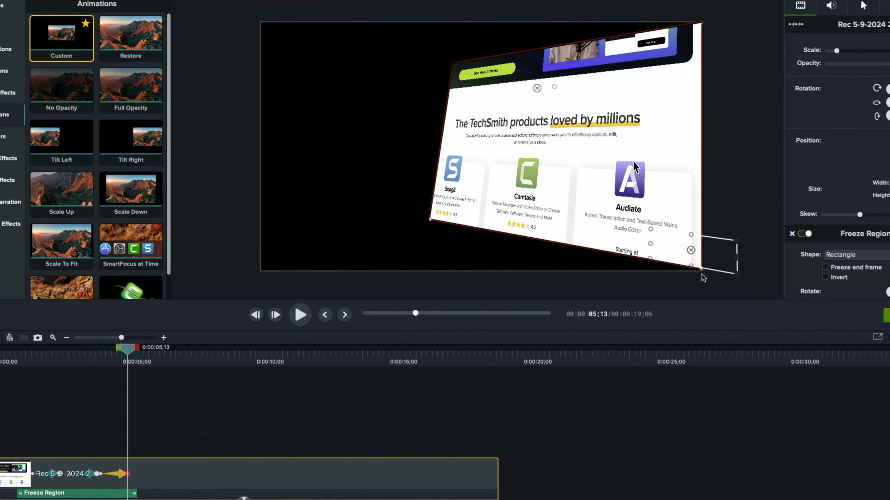
{"action": "left_click_drag", "start_coordinate": [699, 270], "coordinate": [665, 271]}
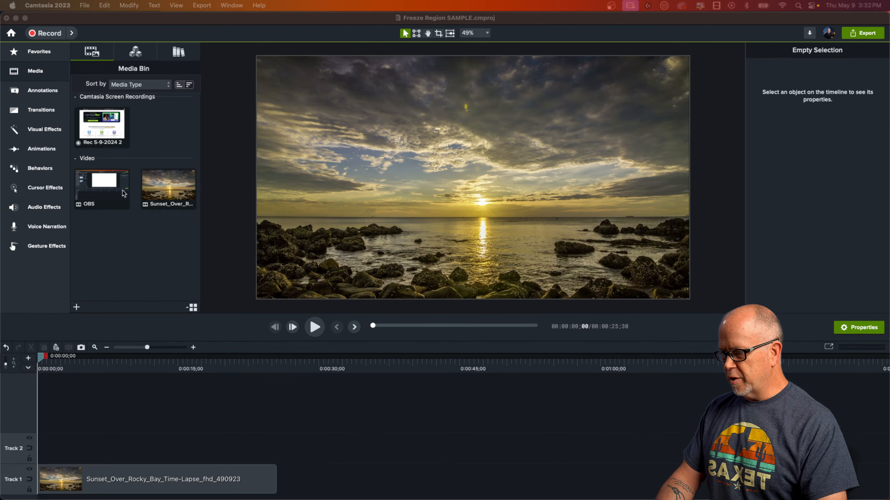
{"action": "left_click", "coordinate": [168, 187]}
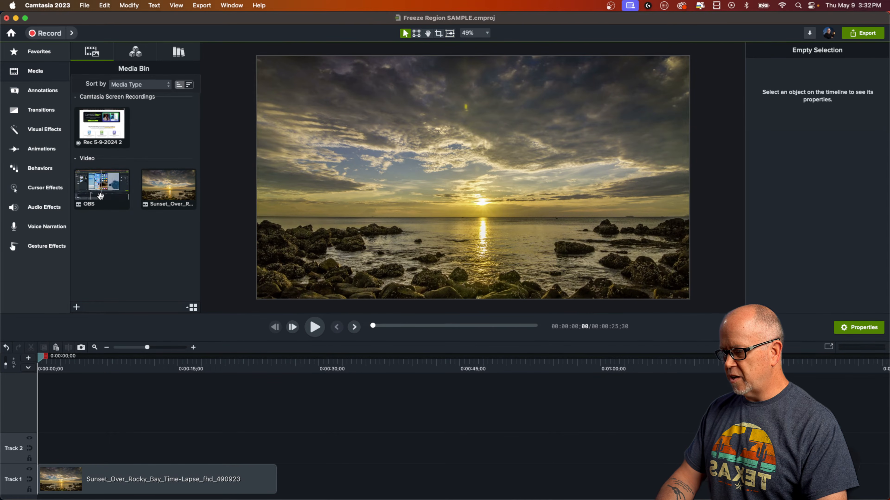
{"action": "left_click", "coordinate": [98, 188]}
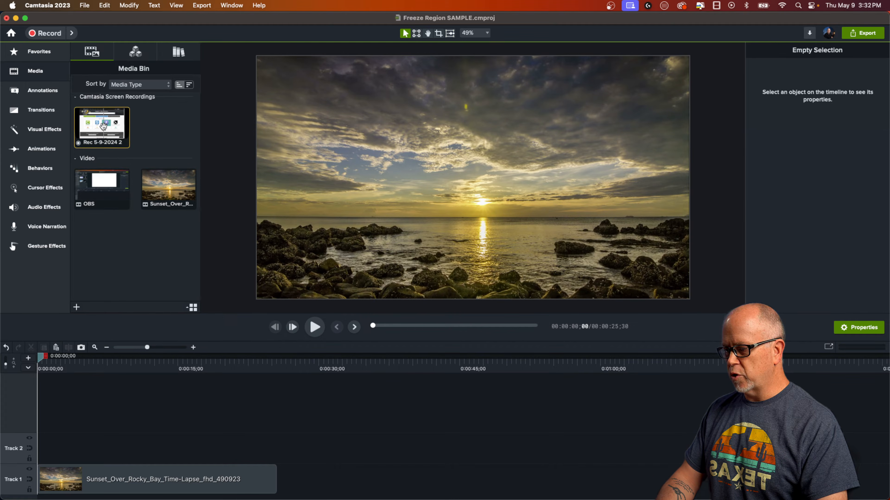
{"action": "left_click", "coordinate": [130, 277]}
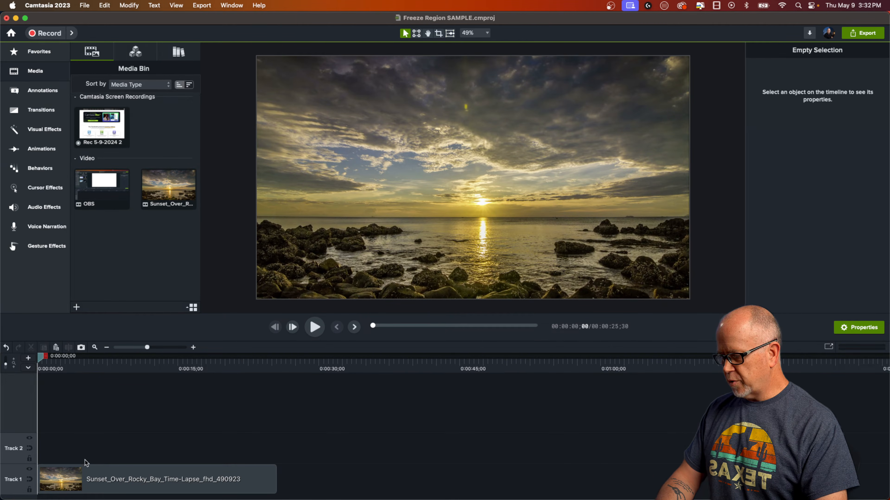
Apply the Freeze Region visual effect to the sunset time-lapse clip on Track 1.
{"action": "left_click", "coordinate": [84, 478]}
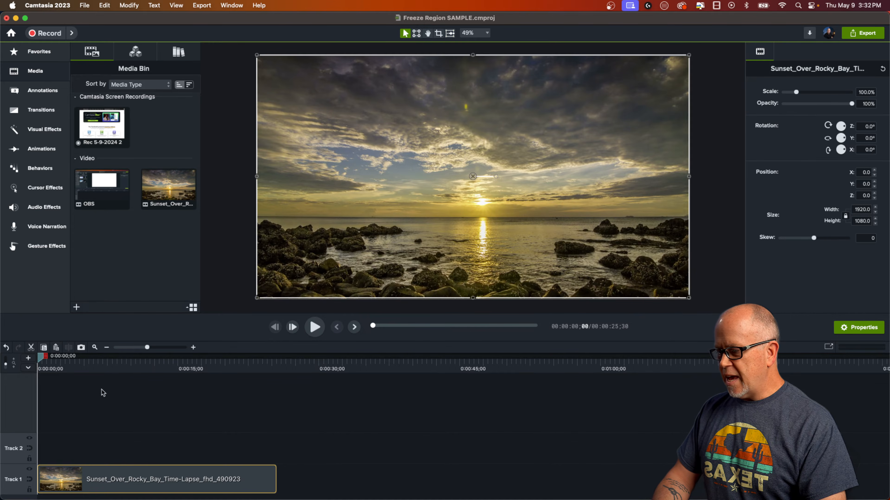
{"action": "left_click", "coordinate": [39, 130]}
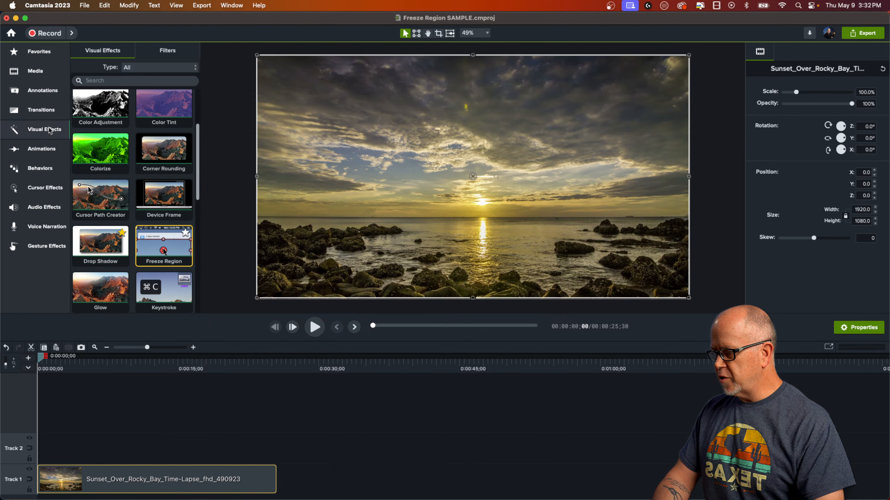
{"action": "scroll", "coordinate": [101, 143], "scroll_direction": "up", "scroll_amount": 4}
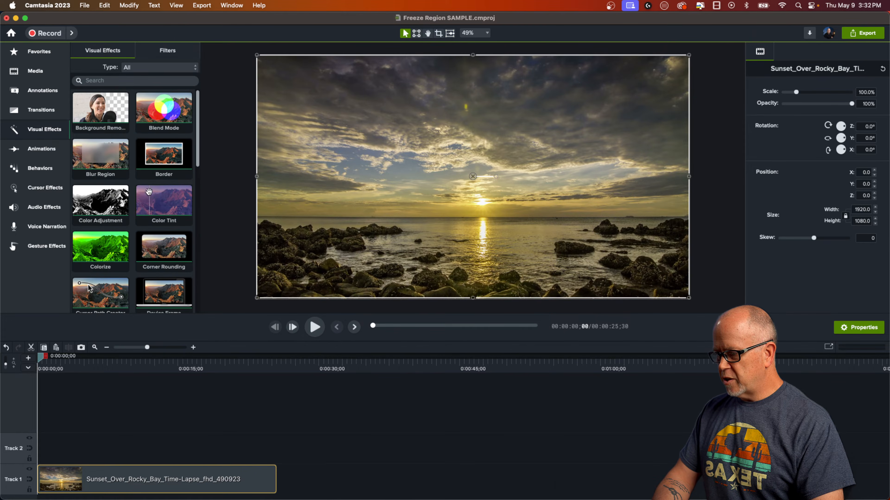
{"action": "scroll", "coordinate": [149, 195], "scroll_direction": "down", "scroll_amount": 2}
{"action": "scroll", "coordinate": [149, 196], "scroll_direction": "down", "scroll_amount": 2}
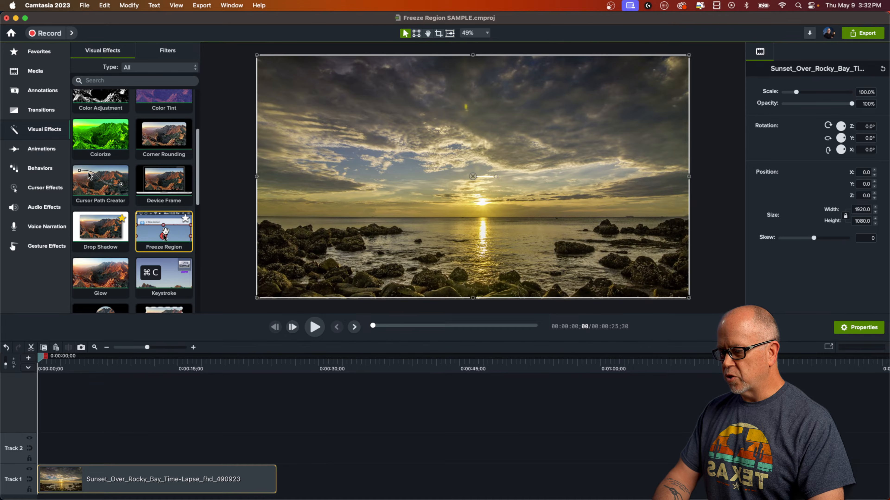
{"action": "left_click_drag", "start_coordinate": [166, 234], "coordinate": [92, 482]}
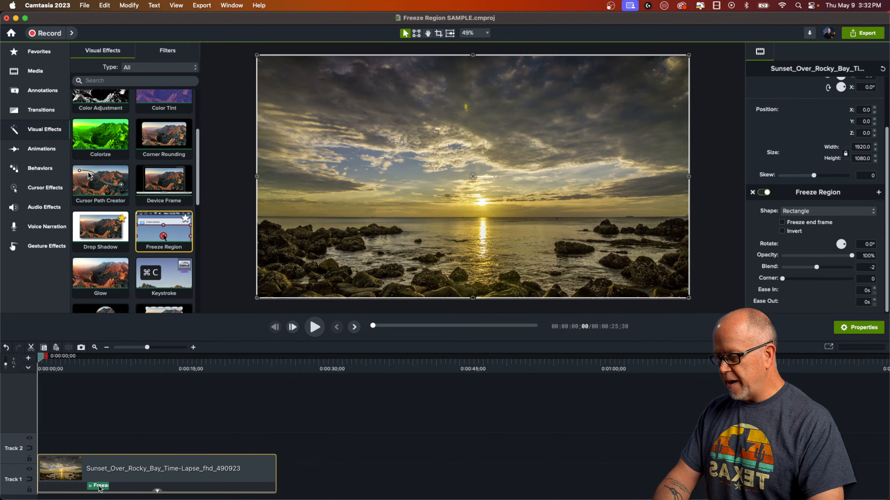
Shift the Freeze Region effect earlier to start at about 1;42 and set the playhead inside it at 2;47.
{"action": "left_click", "coordinate": [100, 487]}
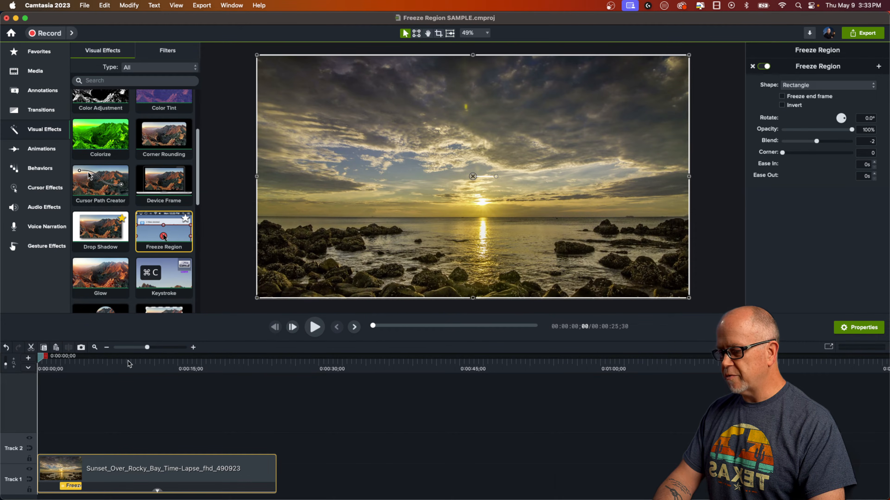
{"action": "left_click_drag", "start_coordinate": [147, 347], "coordinate": [156, 347]}
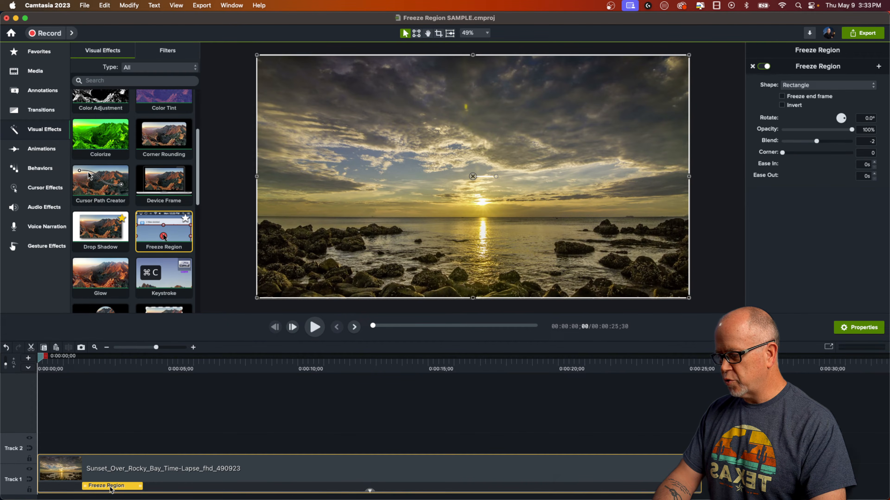
{"action": "left_click", "coordinate": [111, 368]}
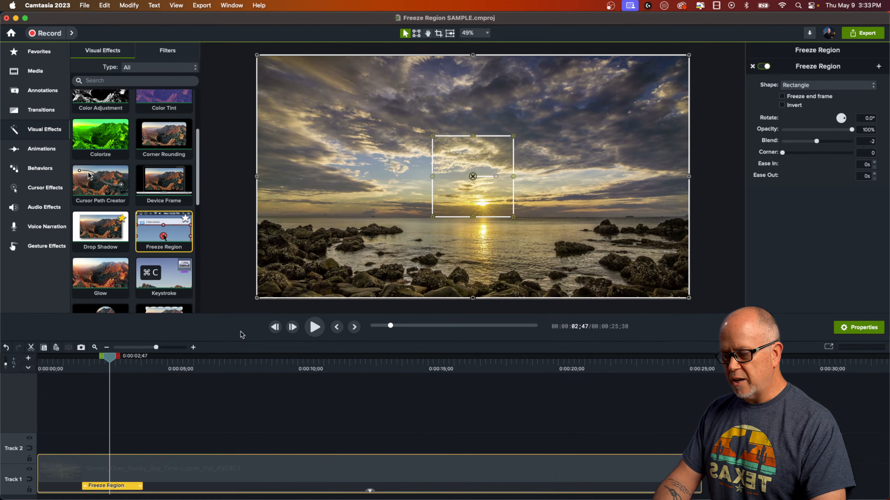
Play the sunset clip from just before the Freeze Region effect to past its end to check the frozen area.
{"action": "left_click_drag", "start_coordinate": [111, 362], "coordinate": [82, 363]}
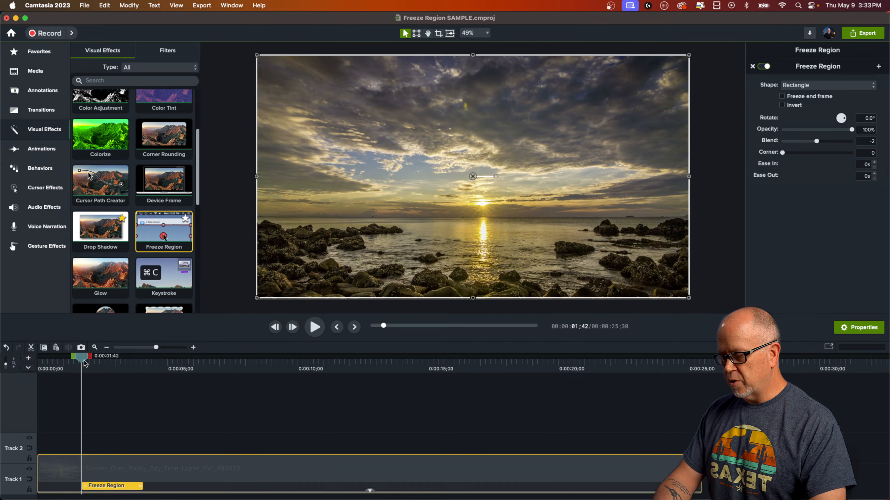
{"action": "left_click_drag", "start_coordinate": [85, 363], "coordinate": [78, 363]}
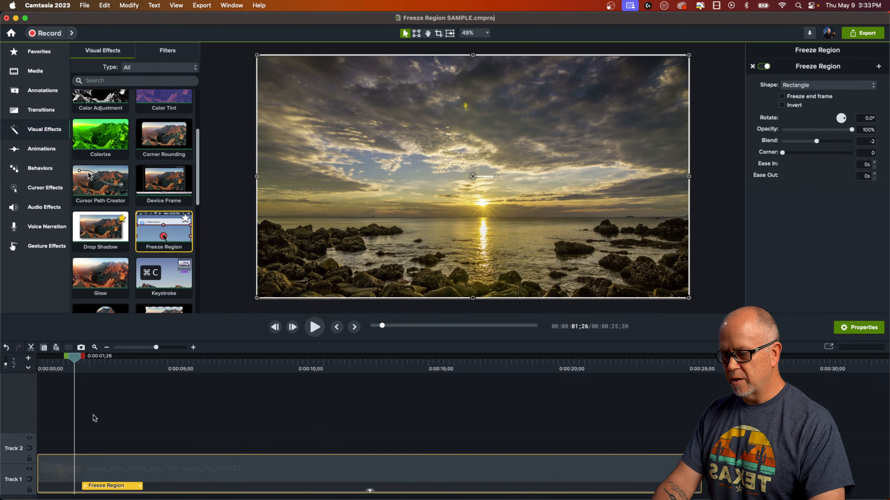
{"action": "key", "text": "space"}
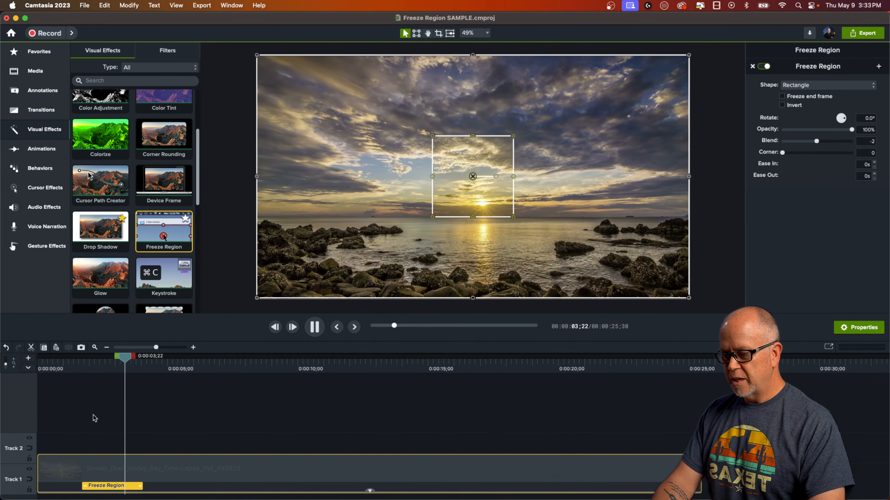
{"action": "key", "text": "space"}
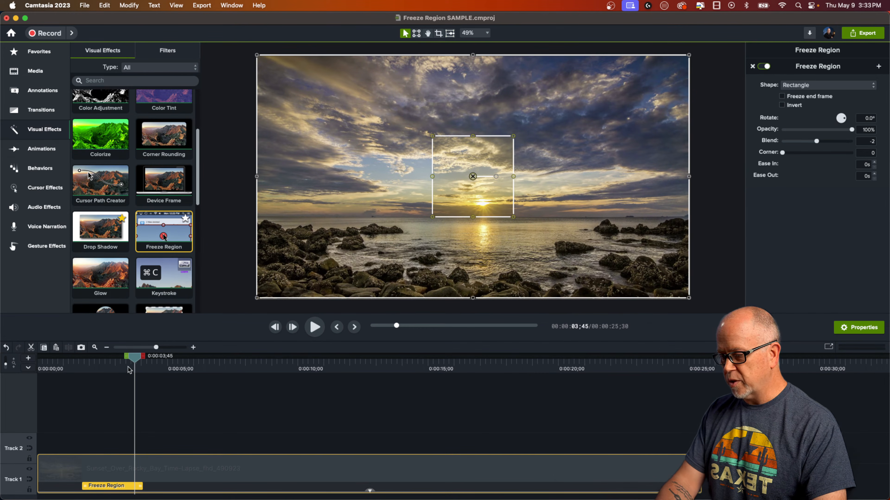
{"action": "key", "text": "space"}
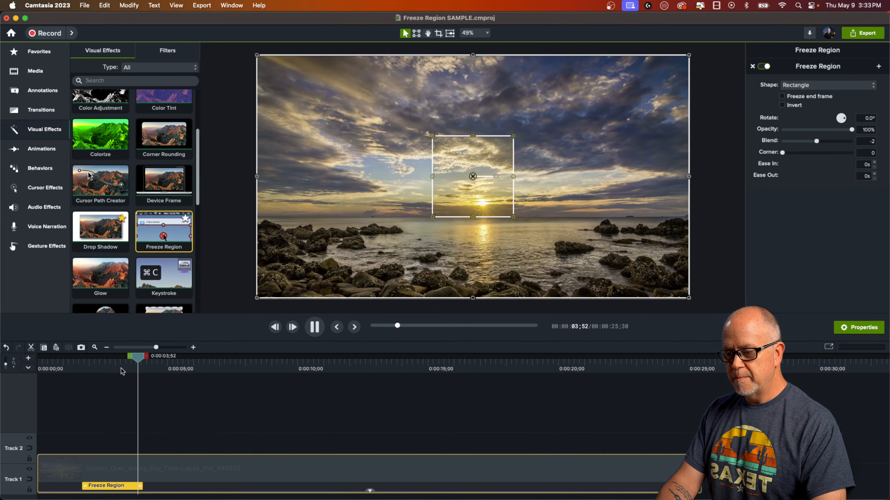
{"action": "key", "text": "space"}
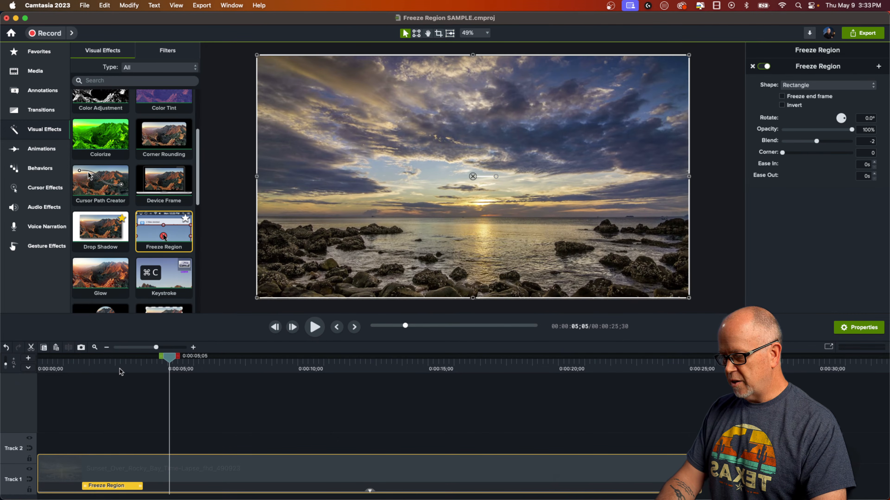
Move the freeze rectangle onto the lower water and rocks, widen it to about double, and place it left of the clip's centre.
{"action": "left_click", "coordinate": [120, 370]}
{"action": "left_click_drag", "start_coordinate": [472, 177], "coordinate": [401, 240]}
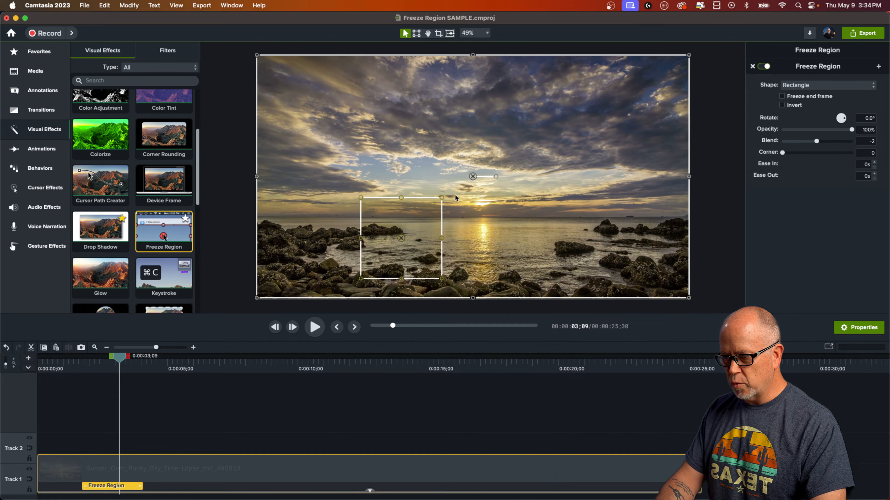
{"action": "left_click_drag", "start_coordinate": [442, 197], "coordinate": [529, 197]}
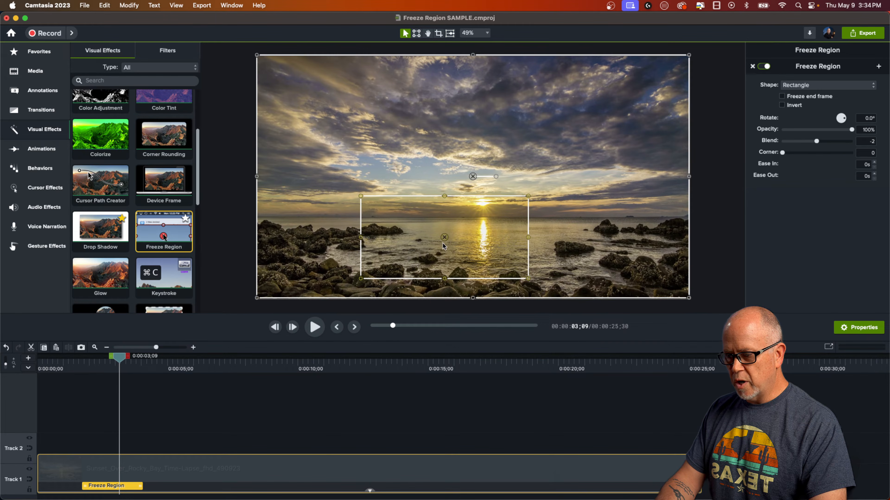
{"action": "left_click_drag", "start_coordinate": [442, 243], "coordinate": [423, 242]}
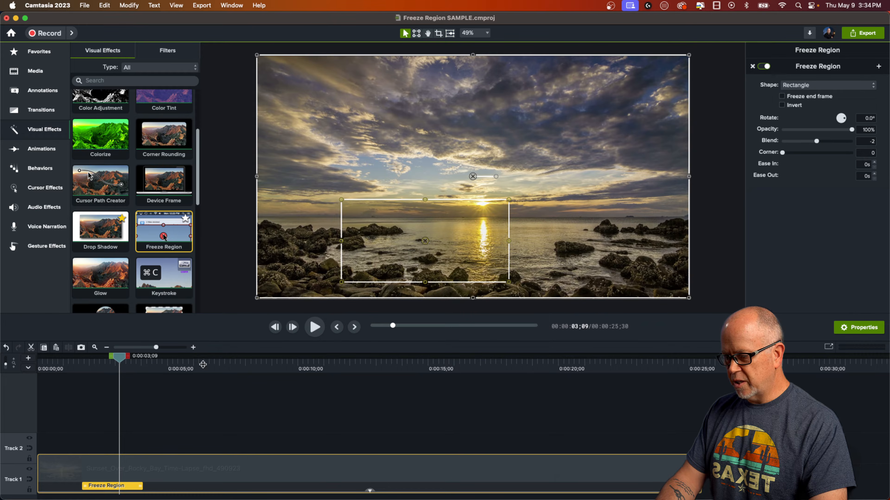
Replay the passage around the Freeze Region effect to examine the repositioned rectangle, with and without its outline.
{"action": "left_click", "coordinate": [78, 366]}
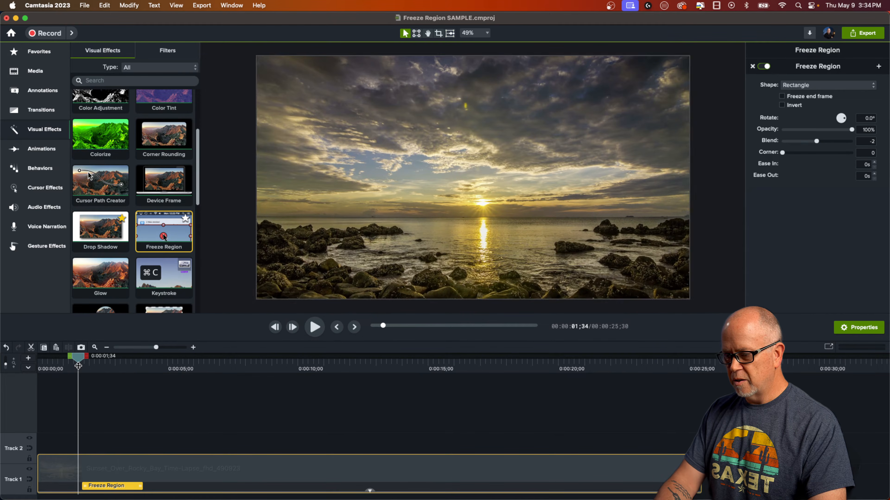
{"action": "key", "text": "space"}
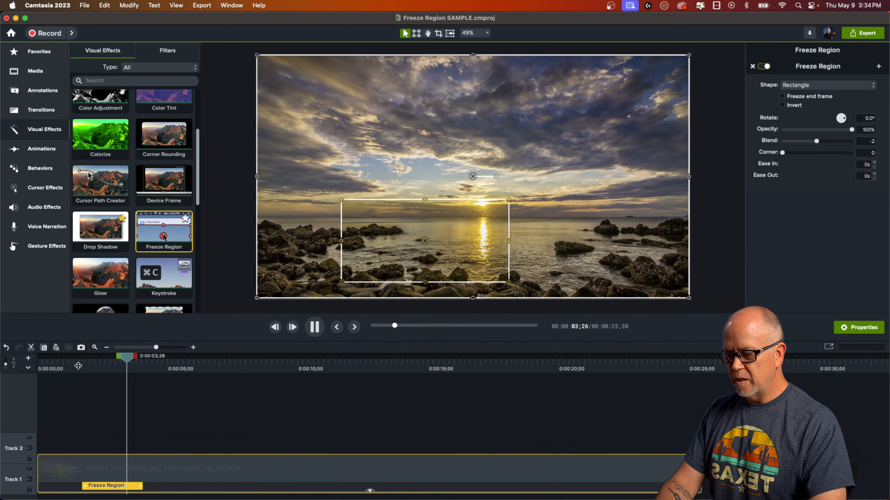
{"action": "key", "text": "space"}
{"action": "left_click", "coordinate": [92, 419]}
{"action": "left_click", "coordinate": [73, 366]}
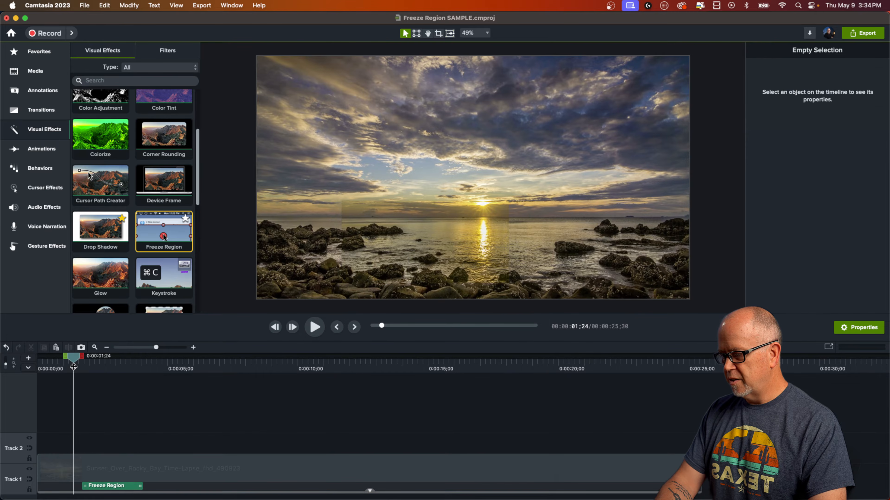
{"action": "key", "text": "space"}
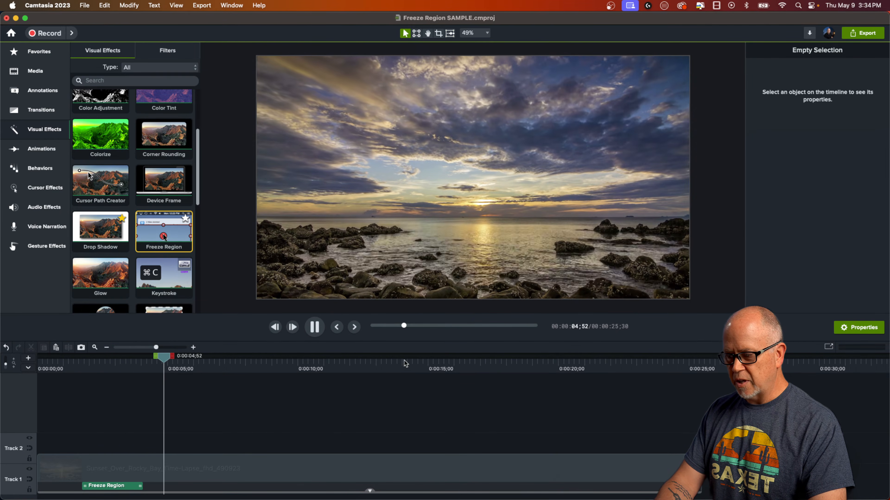
{"action": "key", "text": "space"}
Extend the Freeze Region effect to run from the start of the sunset clip to about 11 seconds.
{"action": "left_click", "coordinate": [121, 485]}
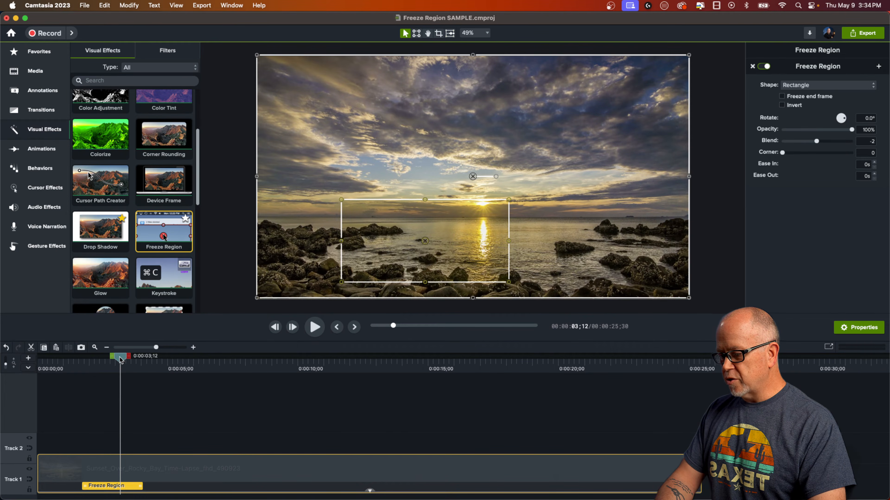
{"action": "left_click_drag", "start_coordinate": [121, 359], "coordinate": [103, 359]}
{"action": "left_click_drag", "start_coordinate": [120, 488], "coordinate": [32, 488]}
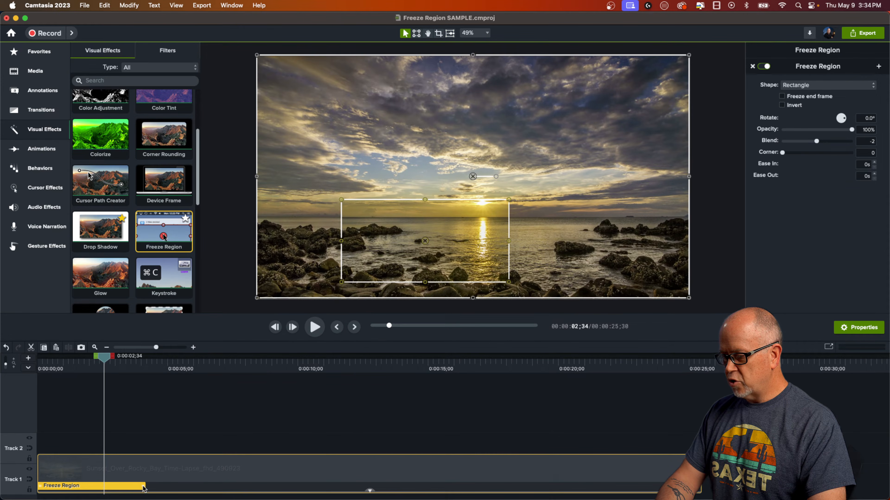
{"action": "left_click_drag", "start_coordinate": [144, 488], "coordinate": [333, 488]}
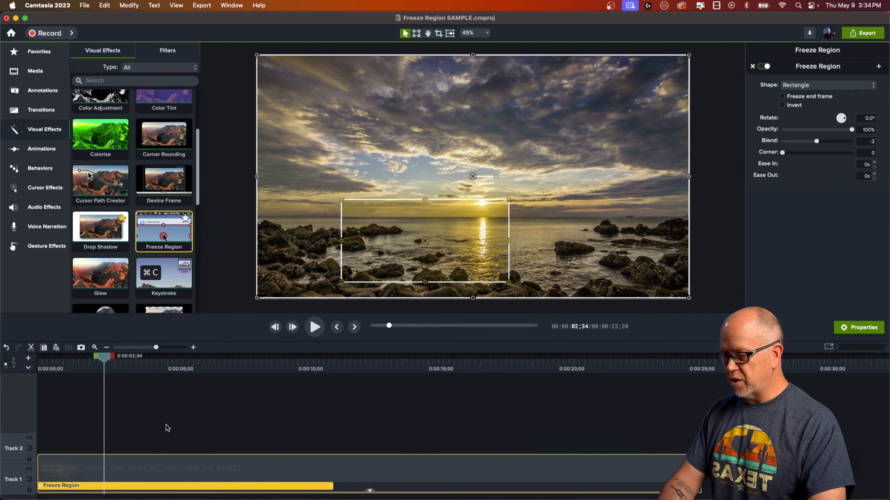
Play the clip from its beginning, and again from 10;17 past the end of the Freeze Region effect, to check the extended freeze.
{"action": "left_click_drag", "start_coordinate": [106, 364], "coordinate": [29, 374]}
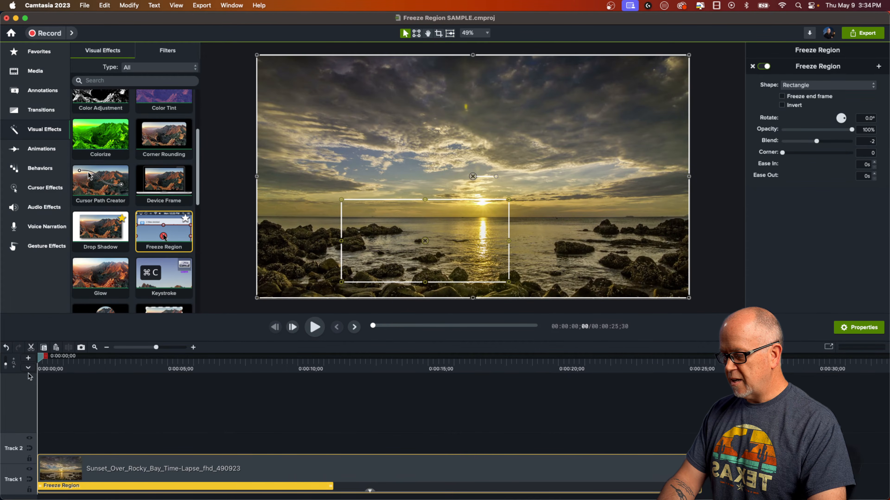
{"action": "left_click", "coordinate": [105, 418]}
{"action": "key", "text": "space"}
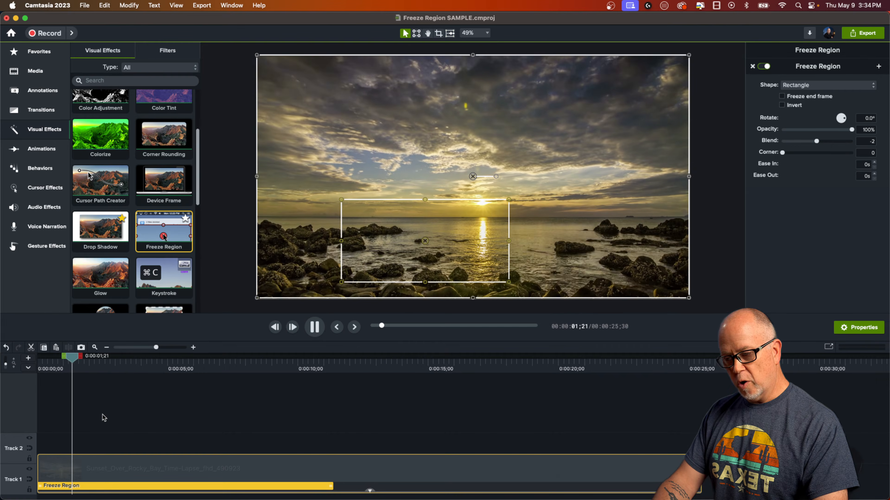
{"action": "key", "text": "space"}
{"action": "left_click", "coordinate": [304, 368]}
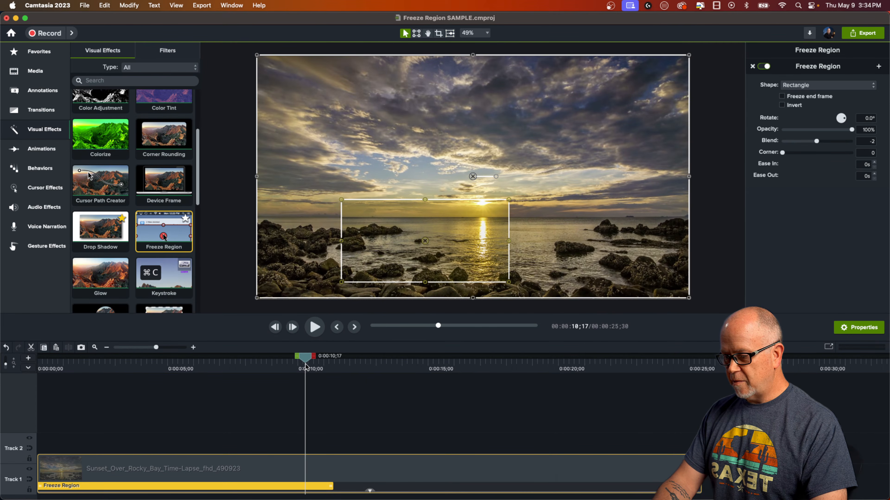
{"action": "key", "text": "space"}
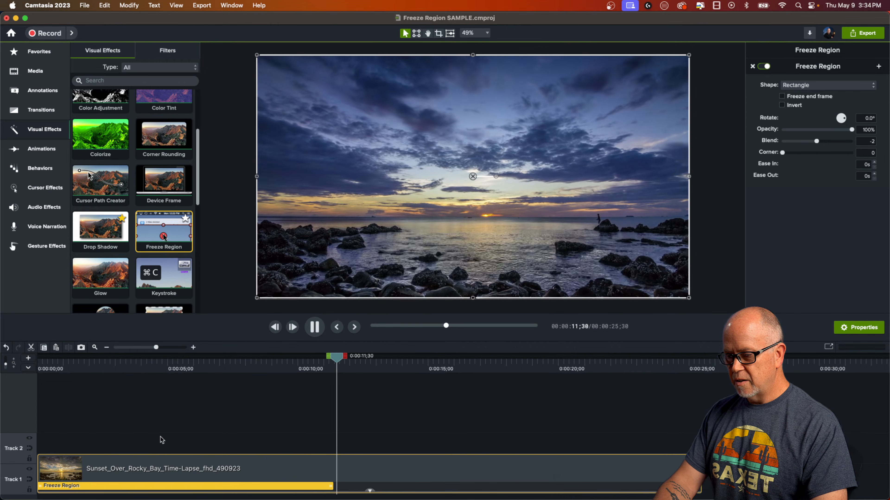
{"action": "left_click", "coordinate": [191, 415]}
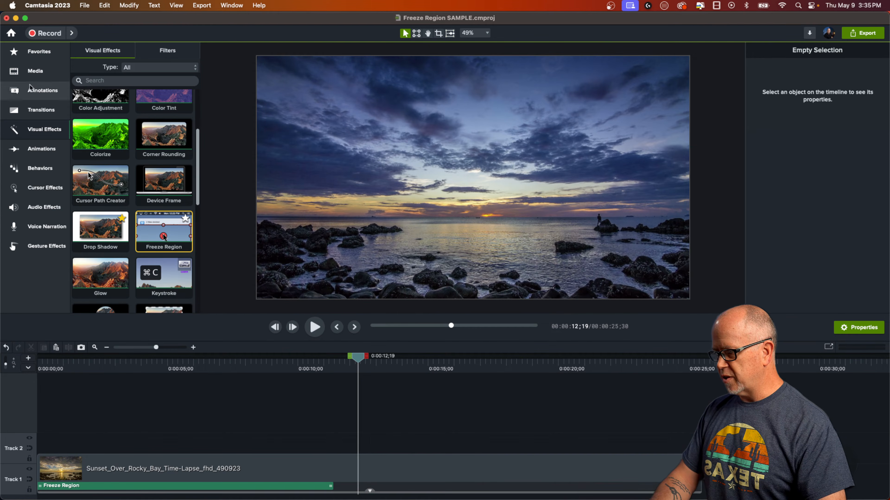
Replace the sunset clip on Track 1 with the Rec 5-9-2024 2 screen recording, starting at the beginning of the timeline.
{"action": "left_click", "coordinate": [94, 471]}
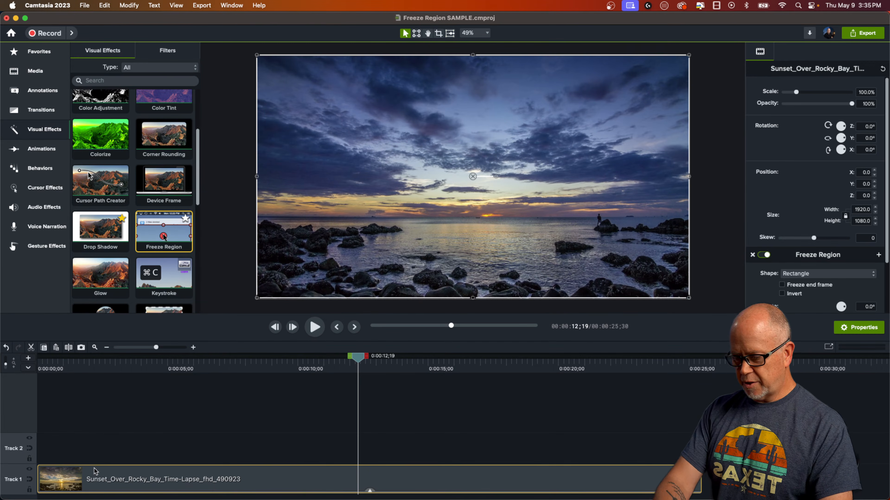
{"action": "key", "text": "Delete"}
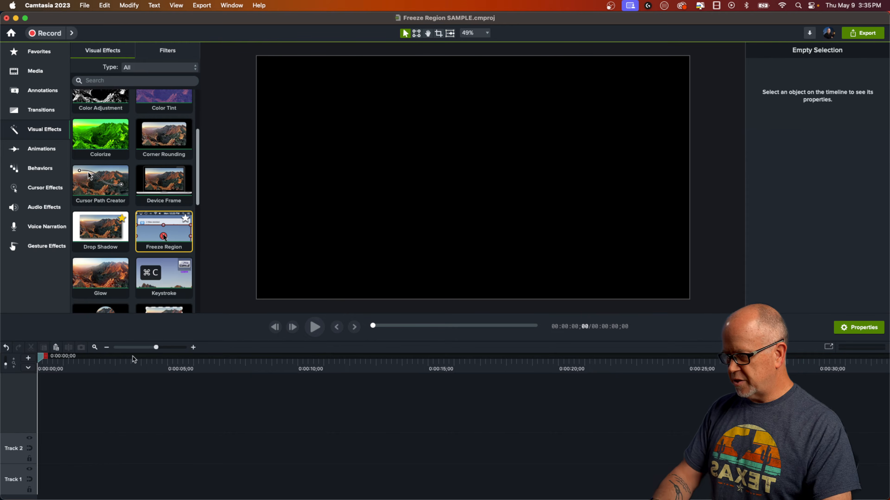
{"action": "left_click", "coordinate": [34, 72]}
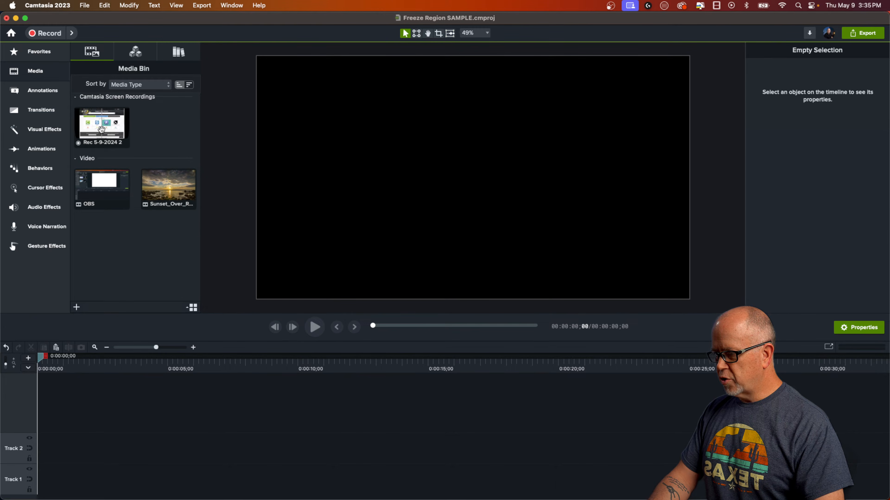
{"action": "left_click_drag", "start_coordinate": [102, 127], "coordinate": [49, 470]}
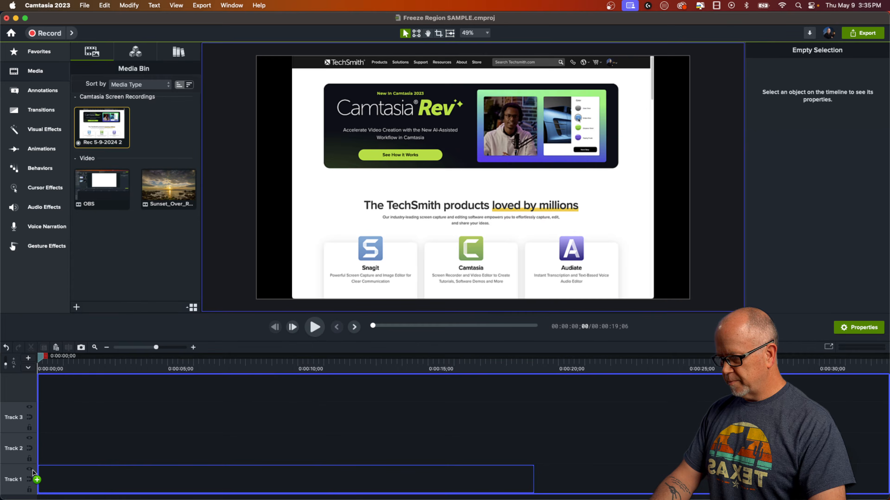
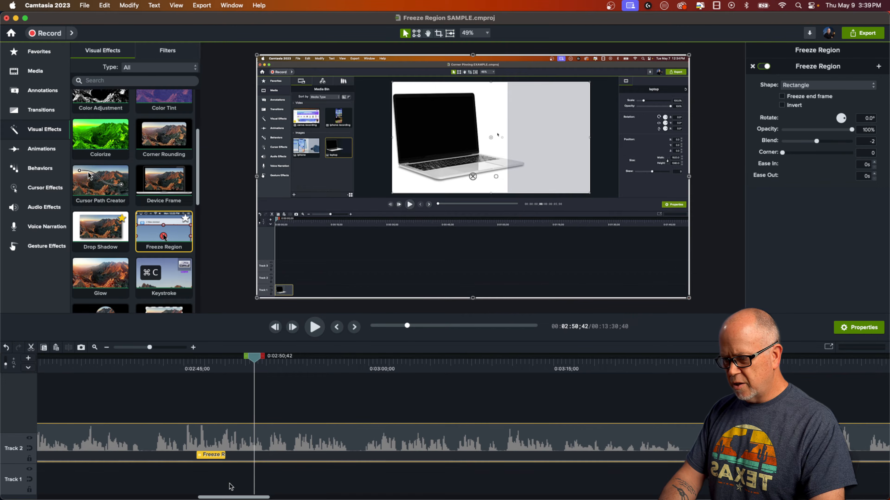
Extend the end of the Freeze Region effect on the Track 2 clip to about 2:51 and inspect its rectangle over the laptop picture.
{"action": "left_click_drag", "start_coordinate": [226, 459], "coordinate": [270, 455]}
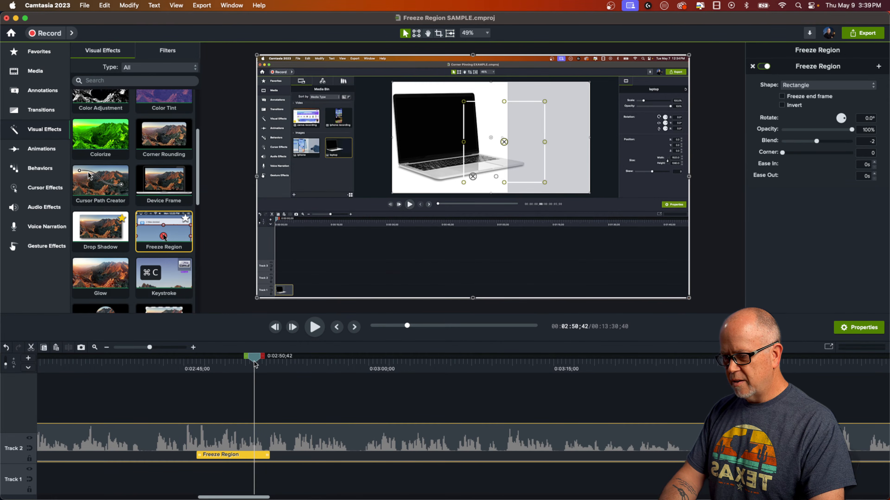
{"action": "scroll", "coordinate": [527, 139], "scroll_direction": "up", "scroll_amount": 5}
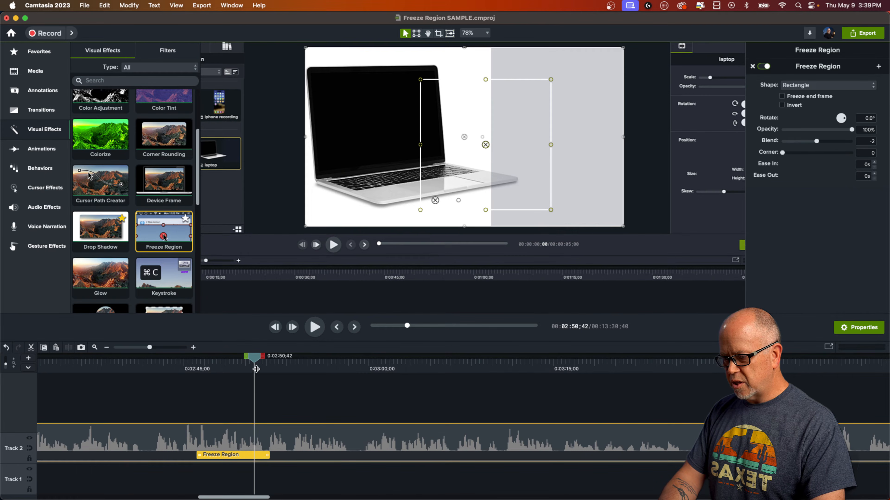
{"action": "left_click_drag", "start_coordinate": [256, 357], "coordinate": [255, 414]}
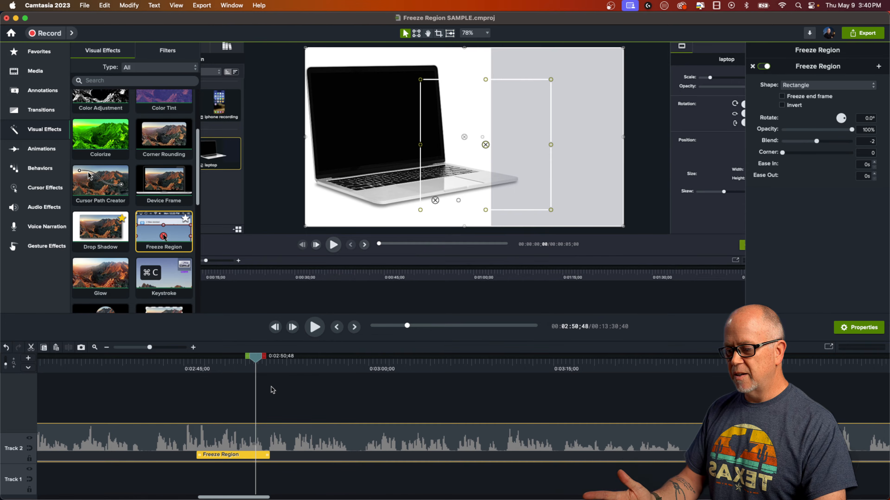
Delete the long clip from Track 2 and return the playhead to the start of the remaining screen recording.
{"action": "left_click", "coordinate": [94, 348]}
{"action": "left_click", "coordinate": [88, 443]}
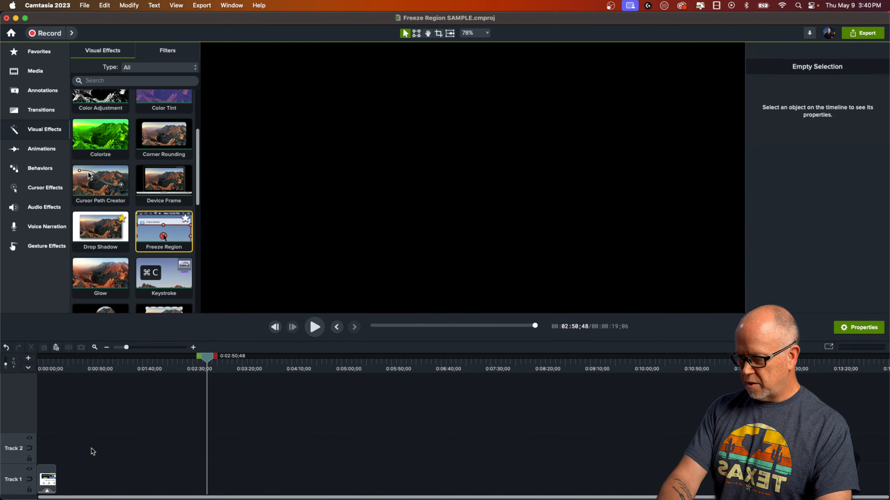
{"action": "key", "text": "Delete"}
{"action": "left_click", "coordinate": [51, 367]}
{"action": "left_click_drag", "start_coordinate": [51, 363], "coordinate": [18, 365]}
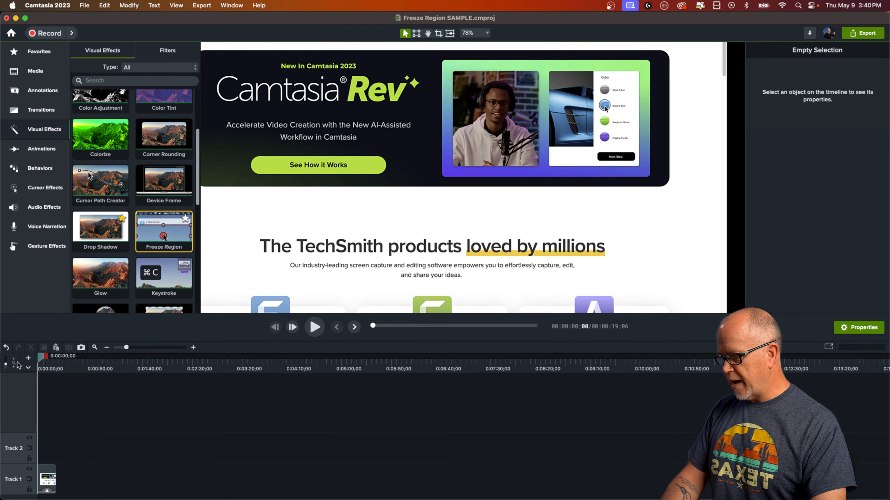
{"action": "left_click_drag", "start_coordinate": [127, 348], "coordinate": [155, 348]}
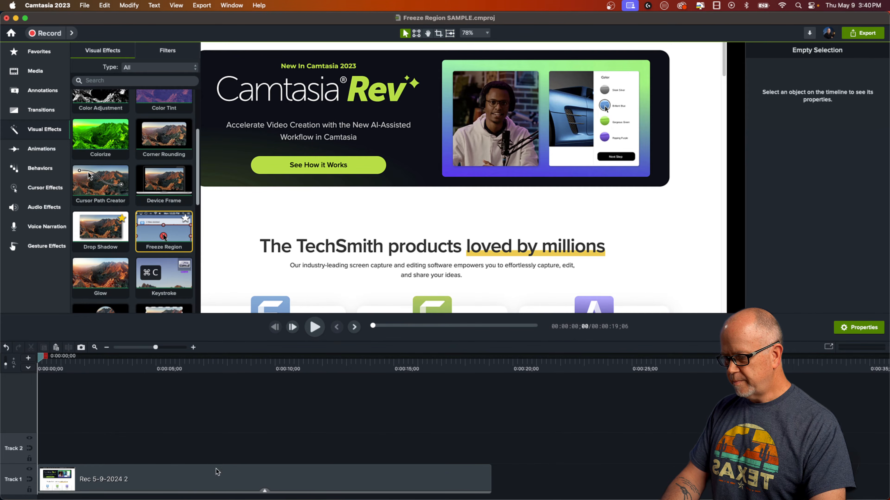
Expand the effects of the Rec 5-9-2024 2 clip, select its Freeze Region effect, and fit the whole frame in the canvas.
{"action": "left_click", "coordinate": [264, 493]}
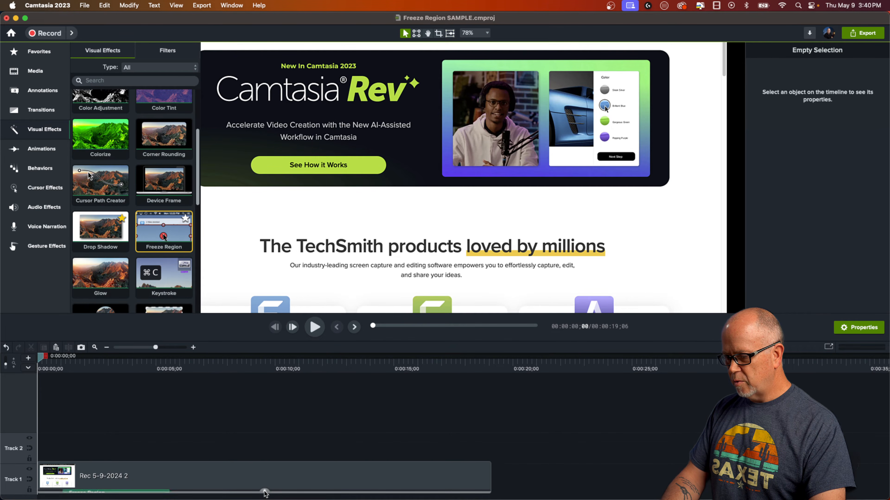
{"action": "left_click", "coordinate": [141, 487]}
{"action": "left_click", "coordinate": [120, 369]}
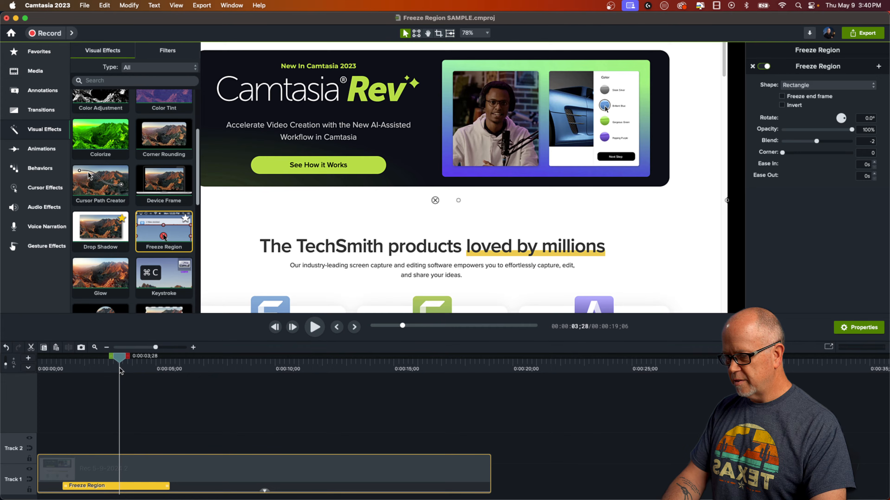
{"action": "left_click", "coordinate": [465, 37]}
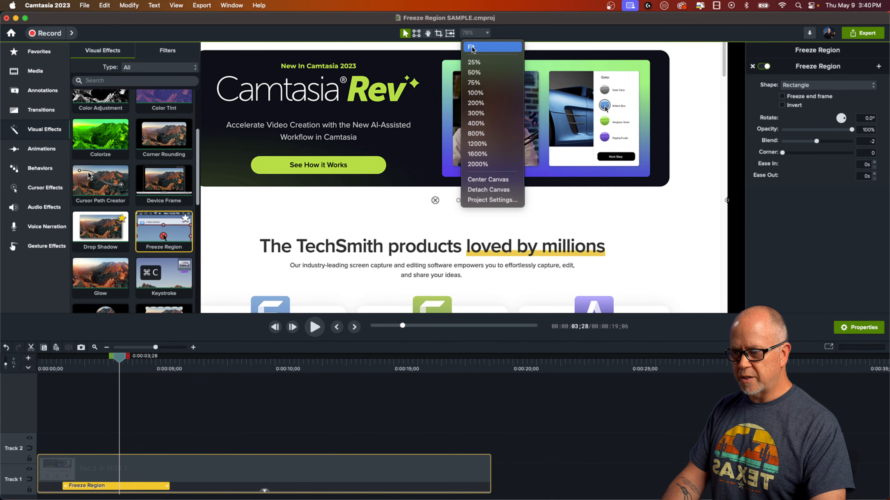
{"action": "left_click", "coordinate": [471, 49]}
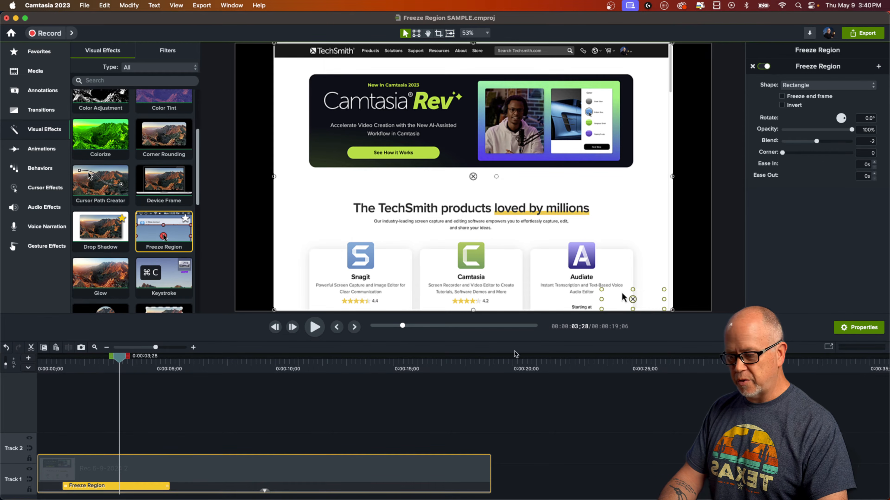
Add a Custom animation ending at 2;20 that scales the recording to 95.7% at X -414.3, Y 382.6, with Exponential In/Out easing.
{"action": "left_click", "coordinate": [41, 152]}
{"action": "left_click_drag", "start_coordinate": [102, 80], "coordinate": [128, 385]}
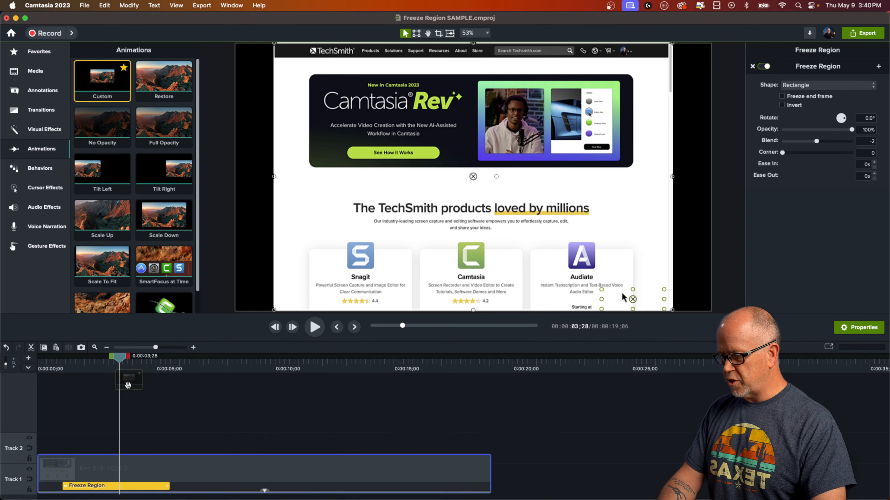
{"action": "left_click_drag", "start_coordinate": [94, 470], "coordinate": [93, 469]}
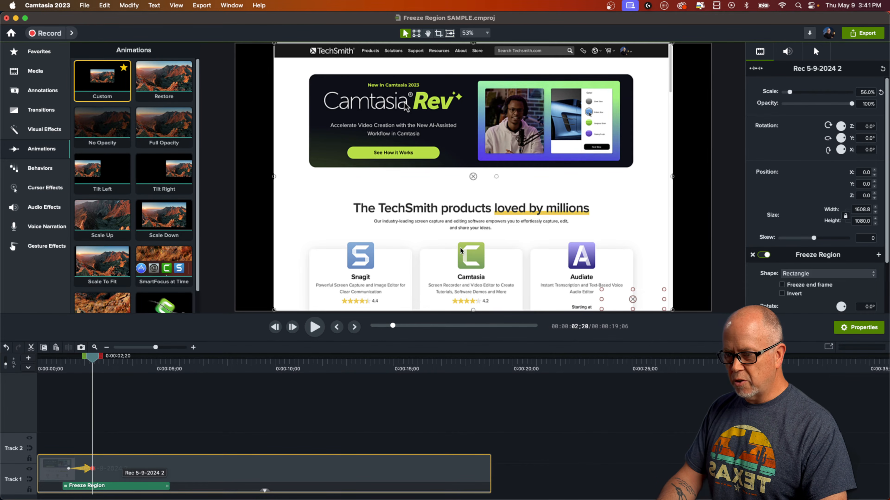
{"action": "left_click_drag", "start_coordinate": [790, 92], "coordinate": [795, 92]}
{"action": "left_click_drag", "start_coordinate": [642, 265], "coordinate": [540, 165]}
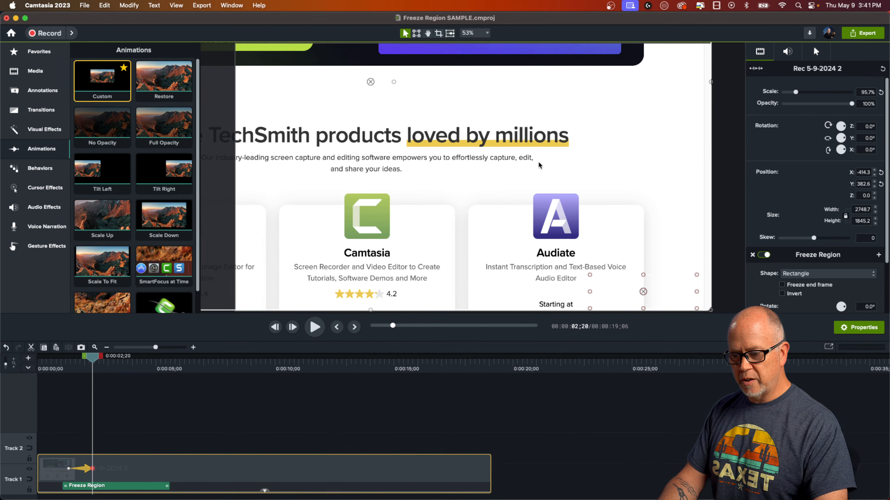
{"action": "right_click", "coordinate": [88, 471]}
{"action": "mouse_move", "coordinate": [113, 476]}
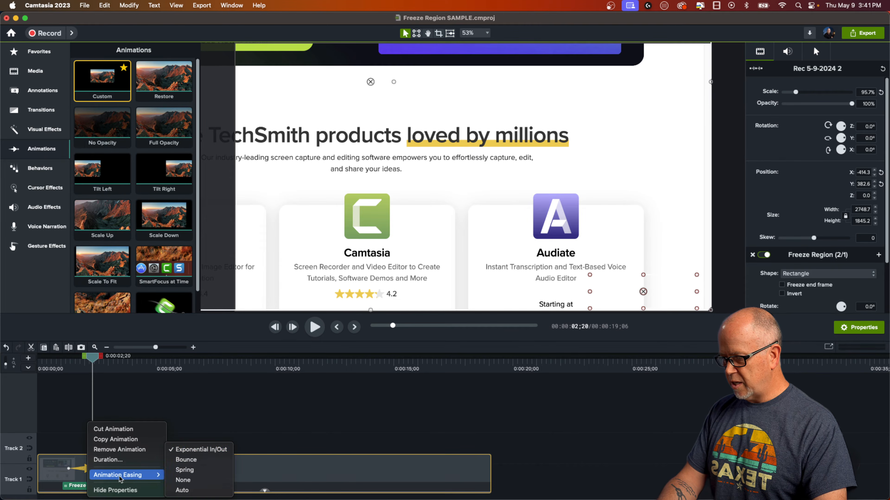
{"action": "left_click", "coordinate": [202, 452]}
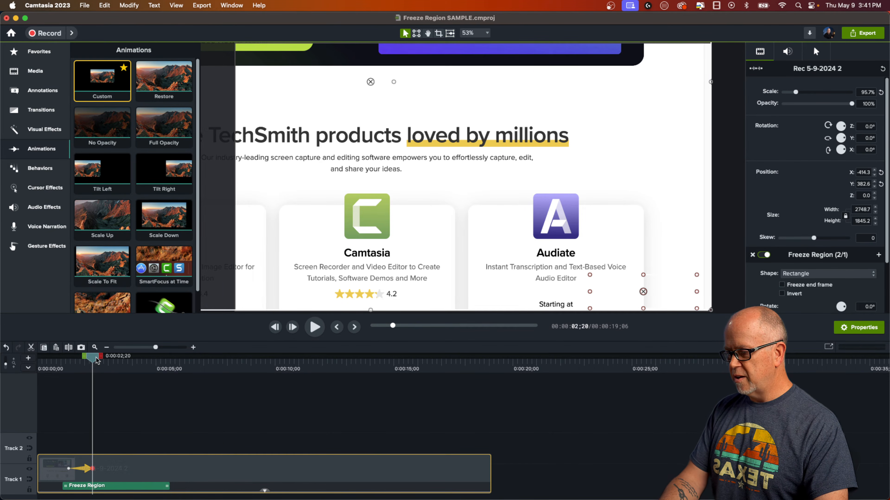
Play the recording from about 1;08 to 4;04 to check how the frozen region follows the zoom animation.
{"action": "left_click_drag", "start_coordinate": [92, 358], "coordinate": [62, 358]}
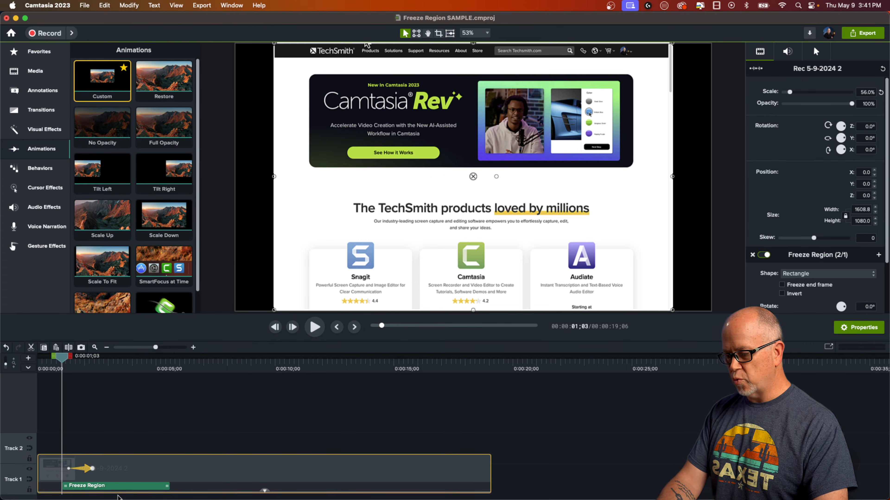
{"action": "left_click_drag", "start_coordinate": [68, 363], "coordinate": [70, 362]}
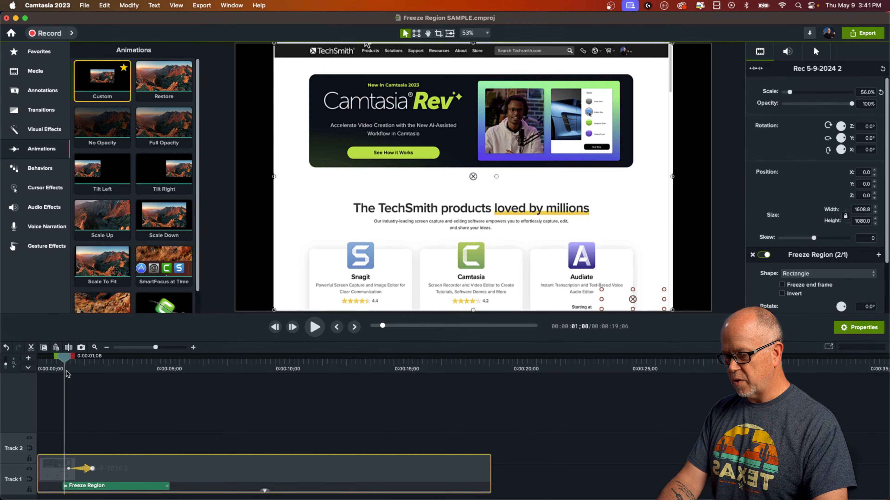
{"action": "left_click", "coordinate": [114, 486]}
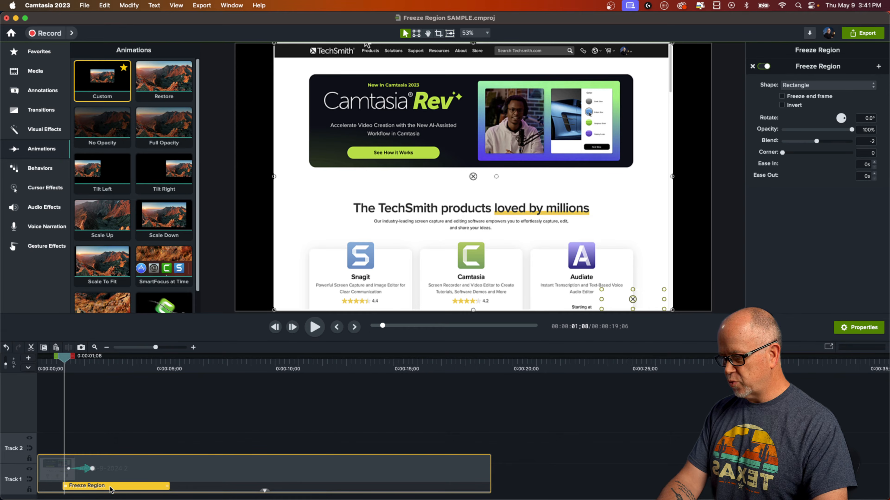
{"action": "left_click", "coordinate": [100, 429]}
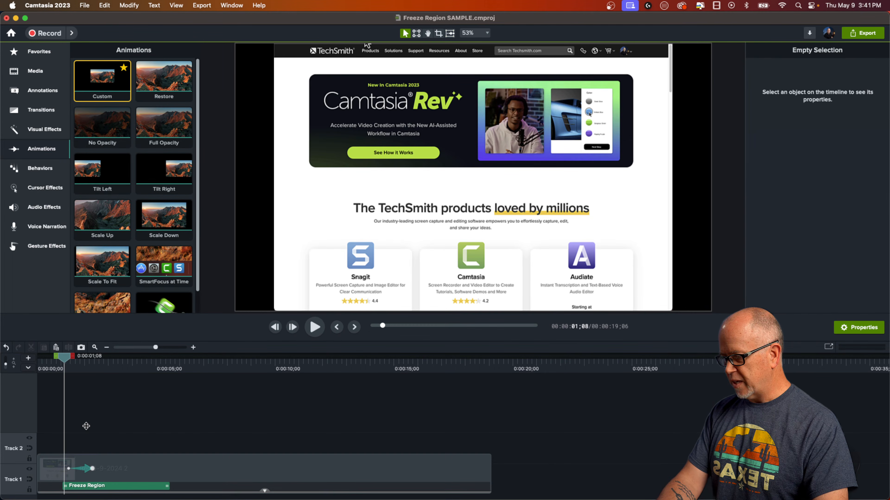
{"action": "left_click", "coordinate": [92, 488]}
{"action": "key", "text": "space"}
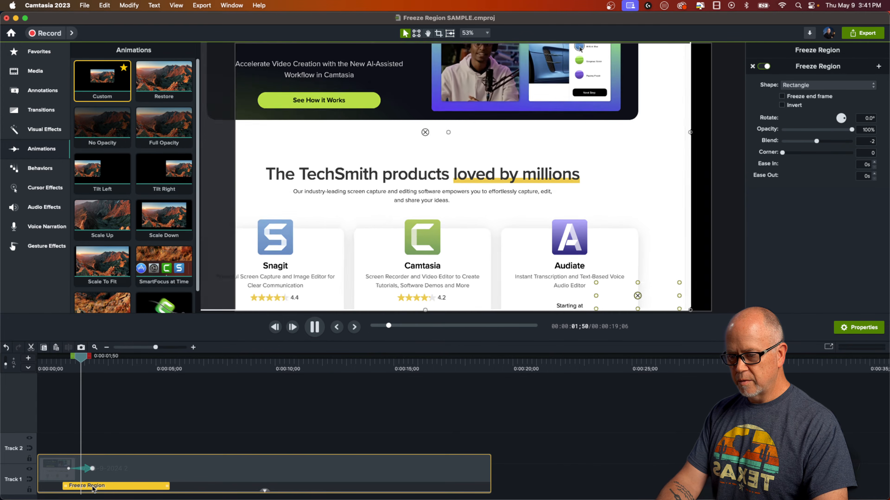
{"action": "key", "text": "space"}
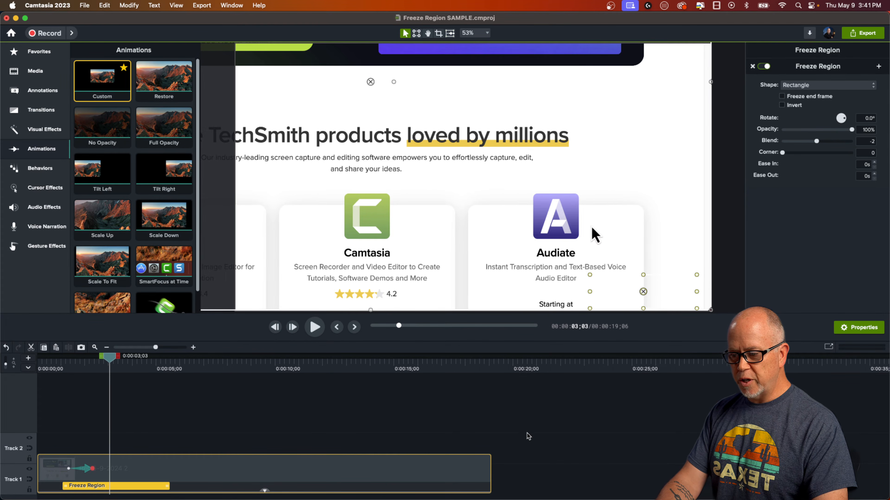
{"action": "key", "text": "space"}
{"action": "key", "text": "space"}
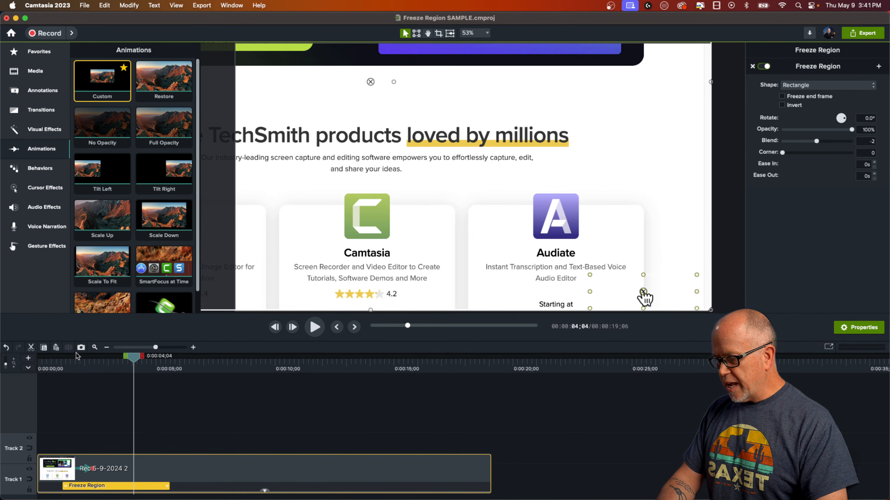
{"action": "left_click_drag", "start_coordinate": [133, 361], "coordinate": [67, 378]}
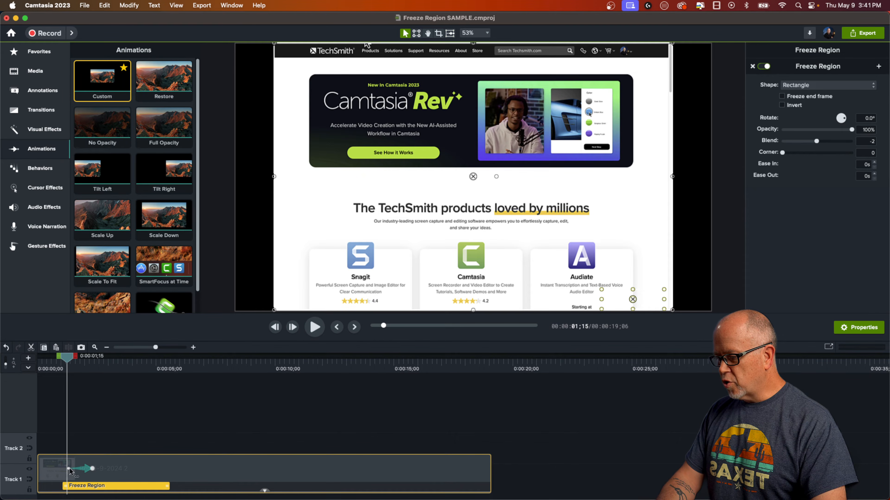
Replace the zoom animation on the recording with a new Custom animation ending at 2;20.
{"action": "left_click", "coordinate": [71, 469]}
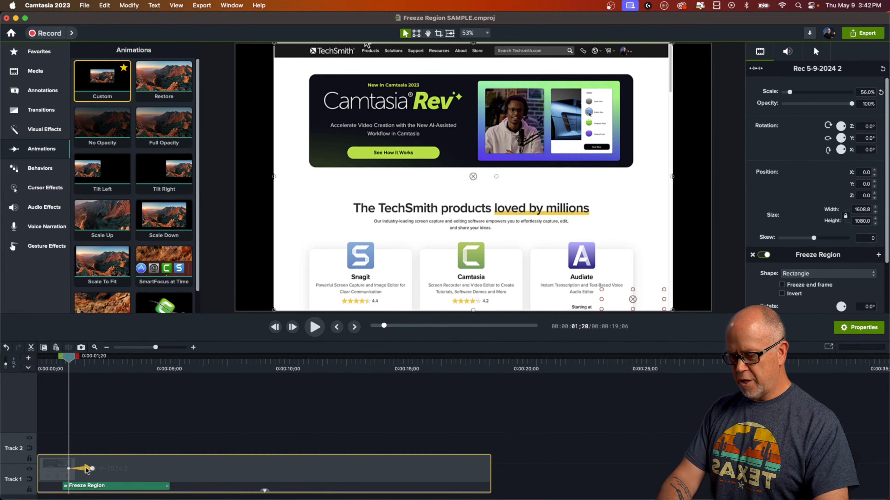
{"action": "key", "text": "Delete"}
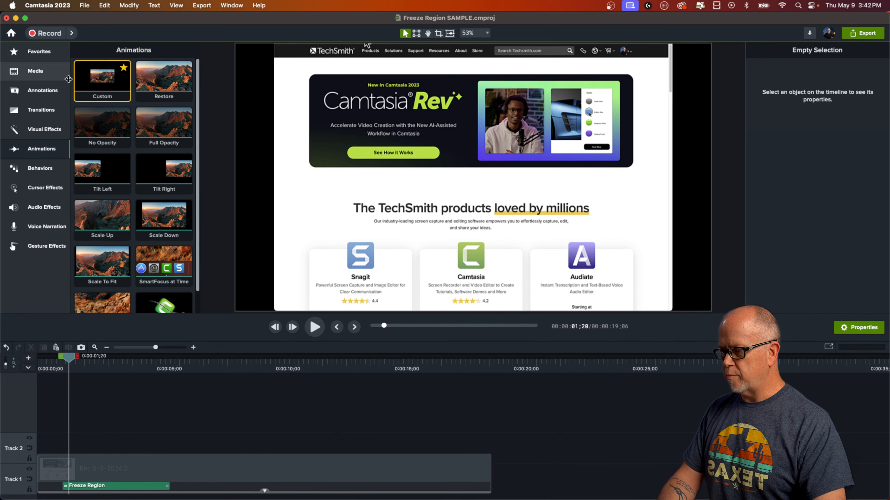
{"action": "left_click_drag", "start_coordinate": [102, 79], "coordinate": [95, 480]}
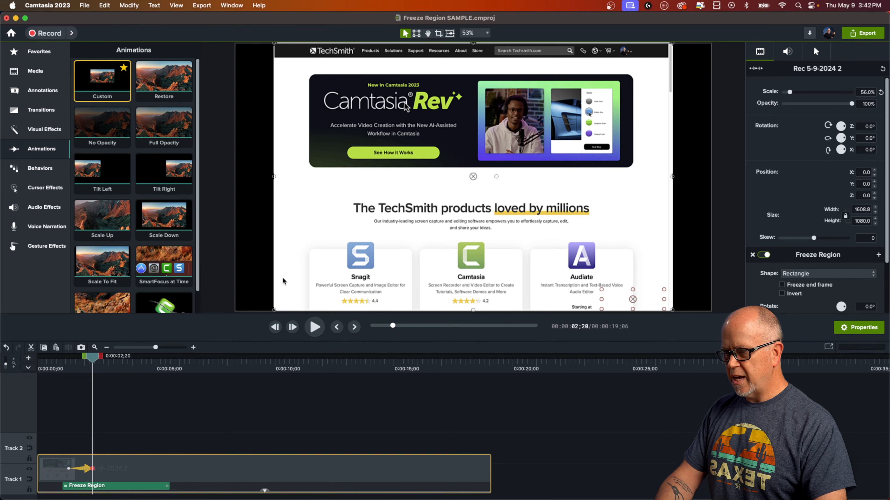
Corner-pin the recording at 2;20 into a receding perspective at about 57.4% scale, rotated about Z -26.1°, Y -55.8°, X -31.2°.
{"action": "left_click", "coordinate": [416, 34]}
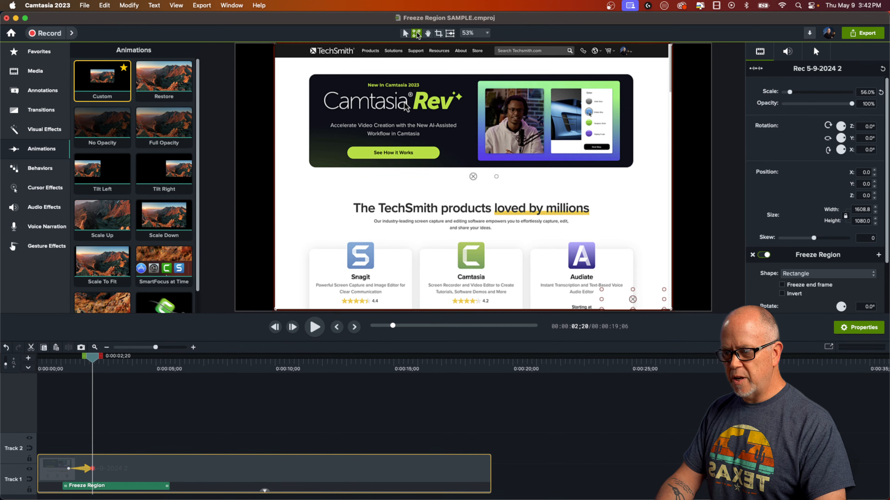
{"action": "left_click_drag", "start_coordinate": [277, 48], "coordinate": [410, 100]}
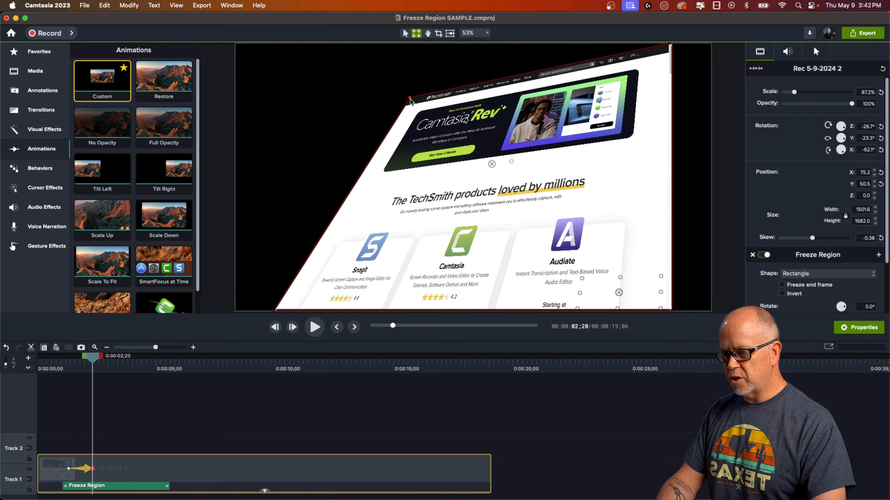
{"action": "left_click_drag", "start_coordinate": [277, 311], "coordinate": [393, 255]}
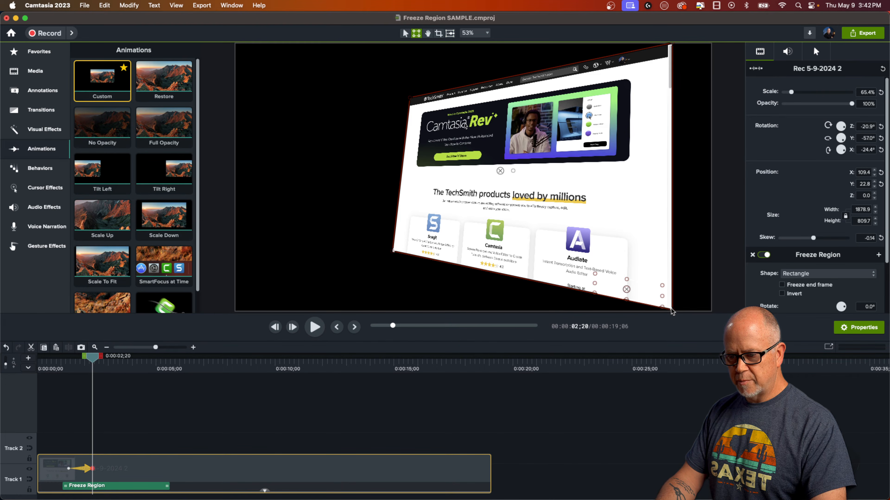
{"action": "left_click_drag", "start_coordinate": [671, 310], "coordinate": [618, 296]}
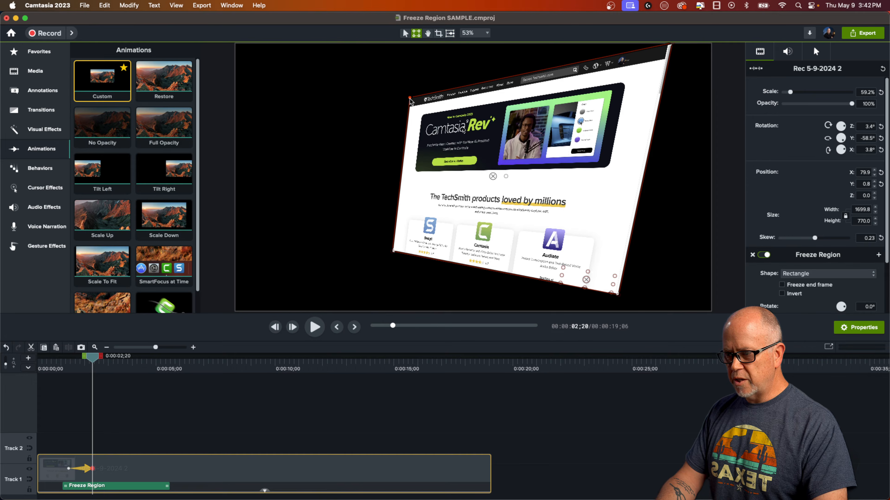
{"action": "left_click_drag", "start_coordinate": [410, 98], "coordinate": [434, 95]}
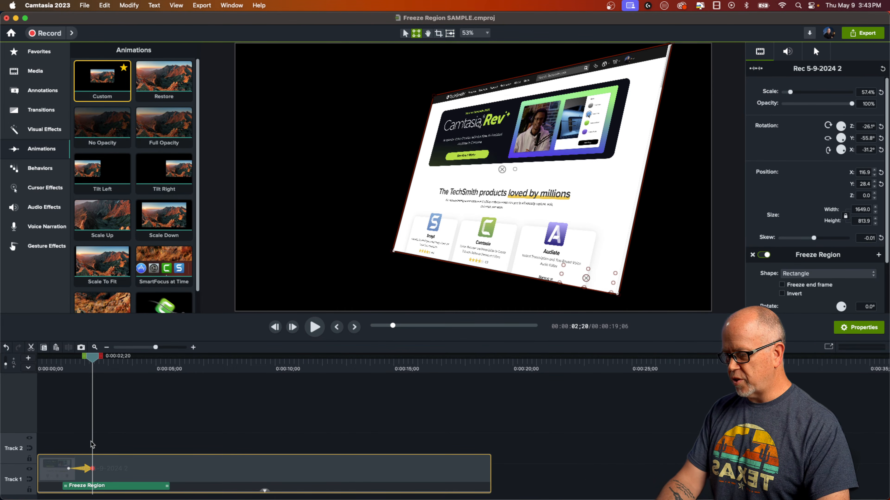
Play the corner-pin animation from about 1;07, and again from 1;04 with Freeze Region selected, to check how the frozen region follows it.
{"action": "left_click", "coordinate": [64, 369]}
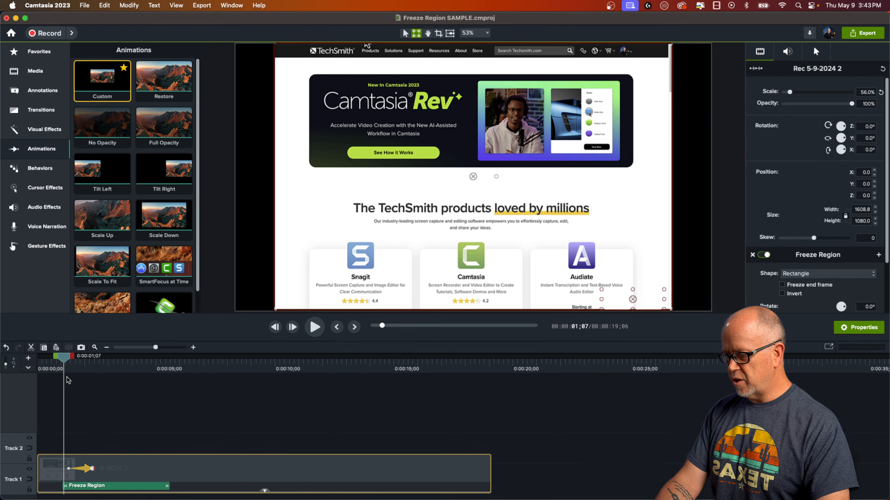
{"action": "left_click", "coordinate": [84, 410]}
{"action": "key", "text": "space"}
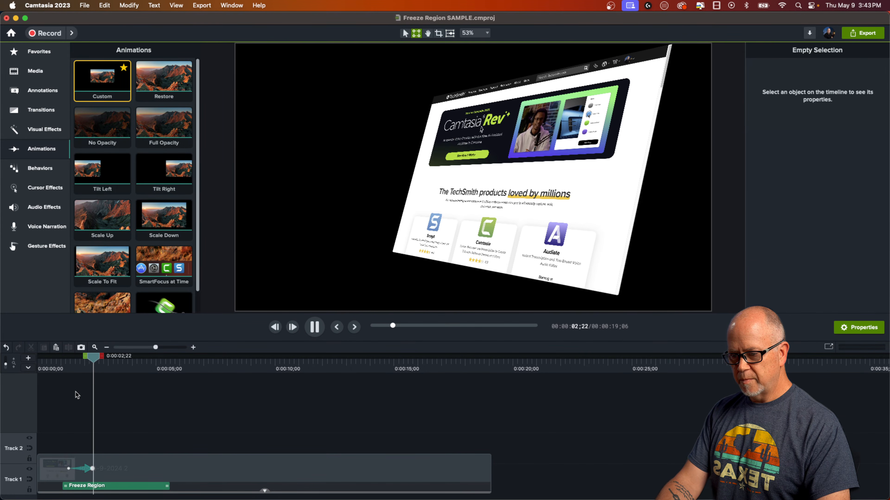
{"action": "key", "text": "space"}
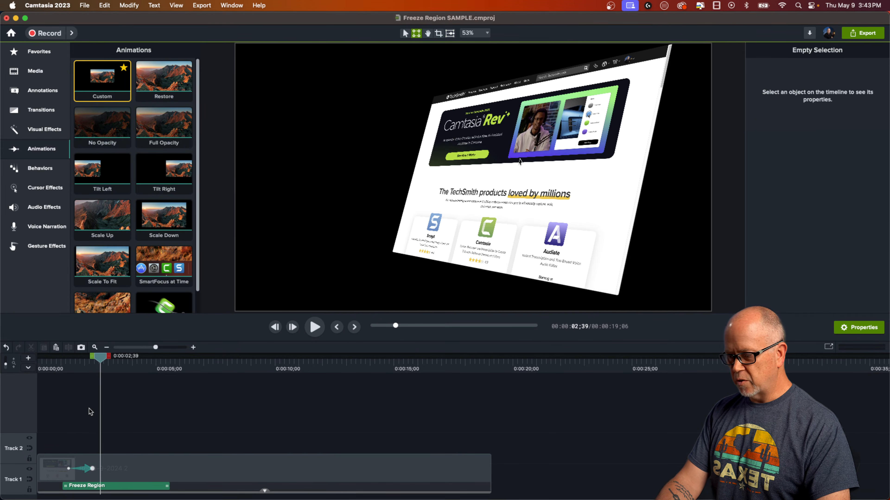
{"action": "left_click", "coordinate": [84, 485]}
{"action": "left_click", "coordinate": [63, 370]}
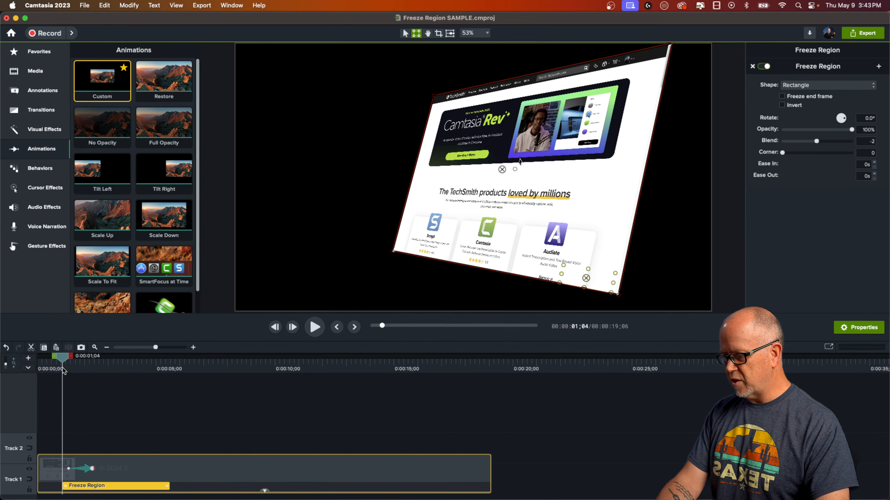
{"action": "key", "text": "space"}
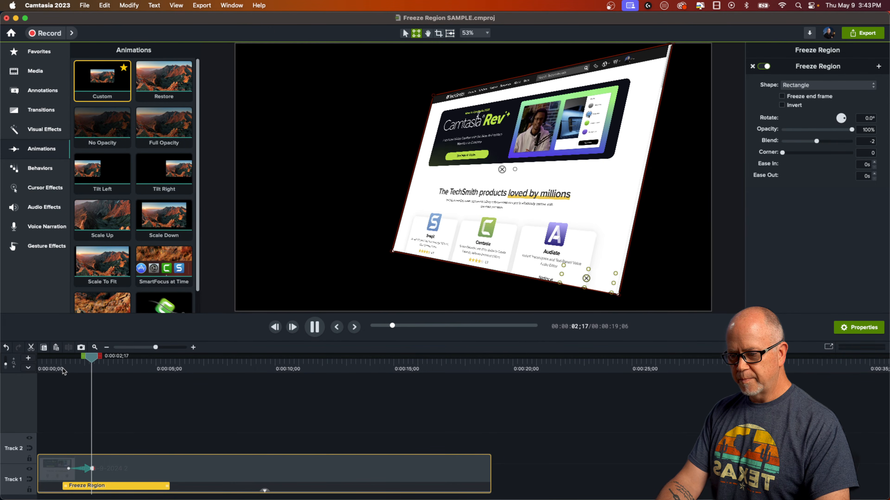
{"action": "key", "text": "space"}
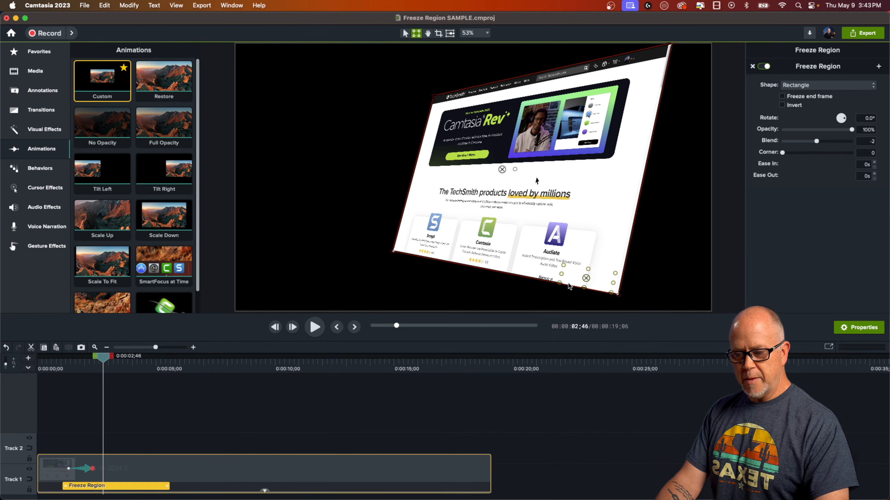
Replace the corner-pin animation with a new Custom animation ending at 2;40, scaling the recording to 86.2% at X -277.1, Y 290.5.
{"action": "left_click", "coordinate": [85, 469]}
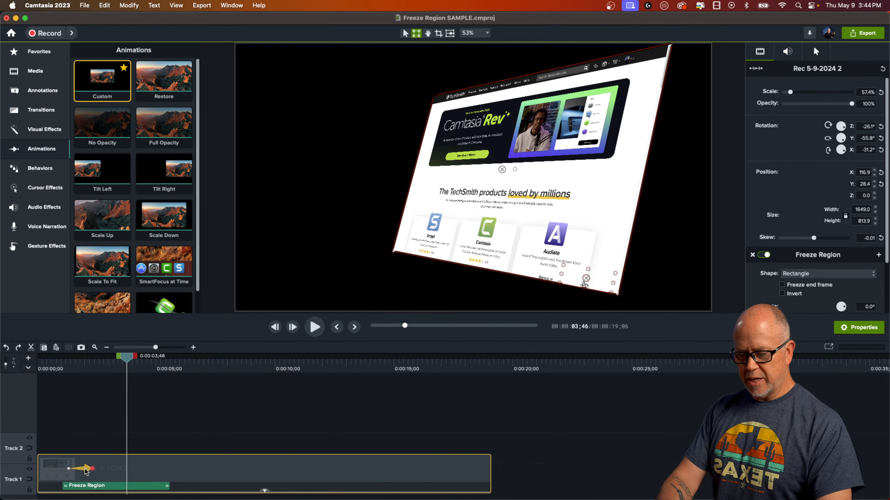
{"action": "key", "text": "Delete"}
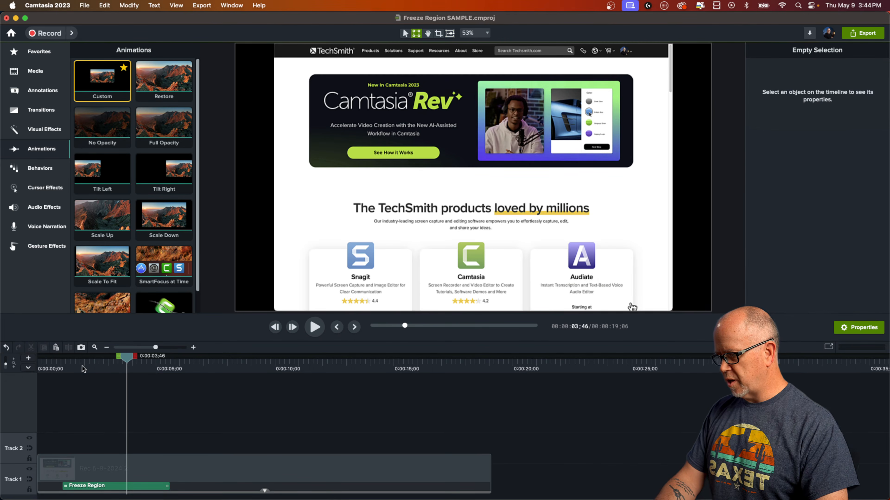
{"action": "left_click", "coordinate": [82, 366]}
{"action": "left_click_drag", "start_coordinate": [107, 79], "coordinate": [101, 473]}
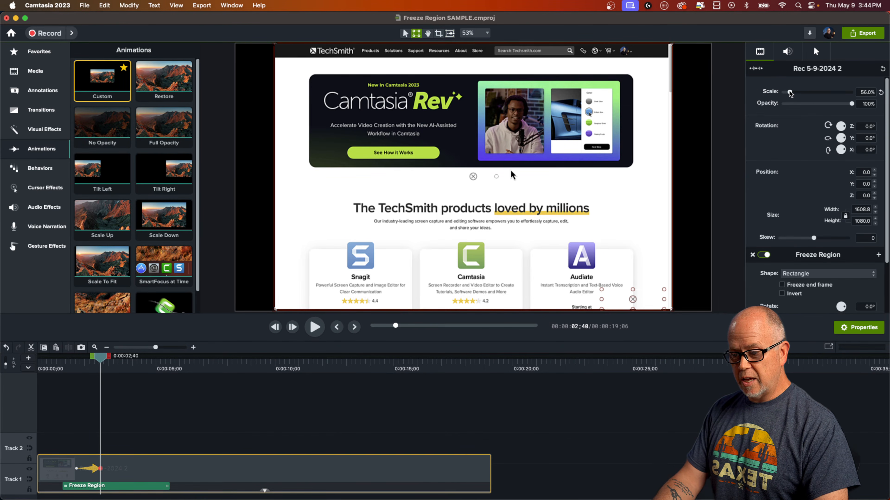
{"action": "left_click_drag", "start_coordinate": [790, 93], "coordinate": [793, 97]}
{"action": "left_click_drag", "start_coordinate": [640, 253], "coordinate": [563, 173]}
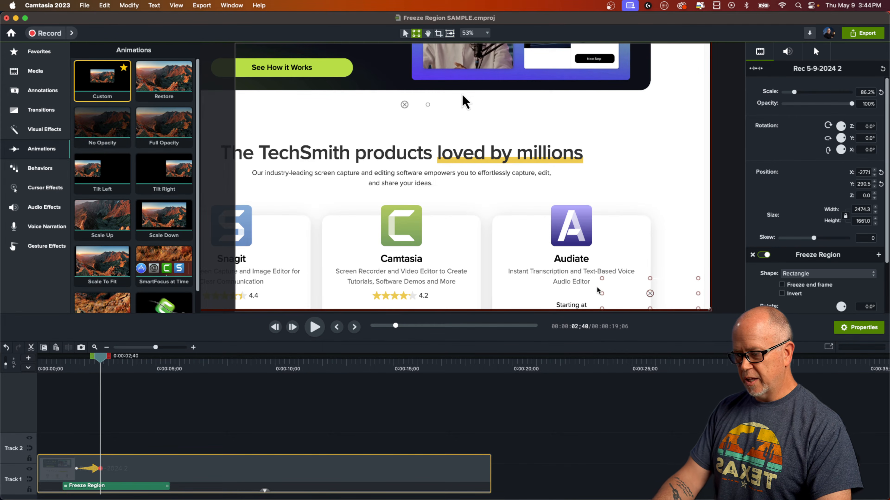
Crop the recording's top and left edges to the canvas boundary, for a size of 1920.0 x 1080.0.
{"action": "left_click", "coordinate": [470, 34]}
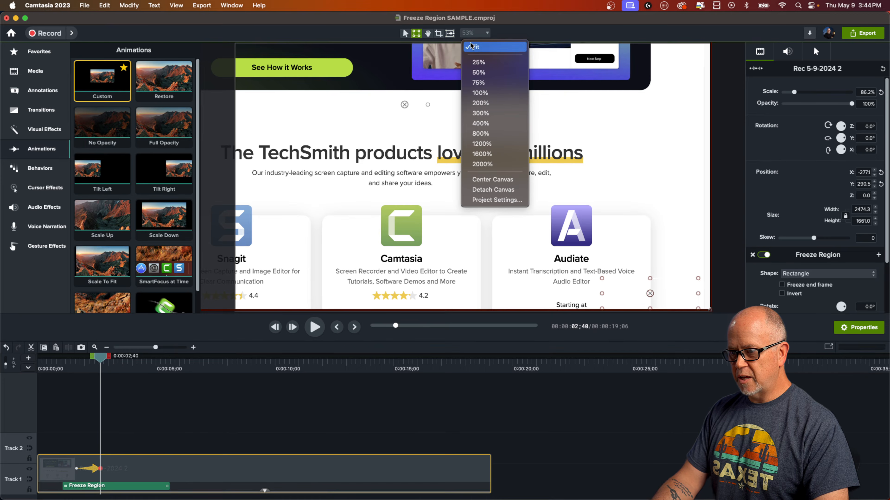
{"action": "left_click", "coordinate": [479, 48]}
{"action": "scroll", "coordinate": [489, 146], "scroll_direction": "down", "scroll_amount": 3}
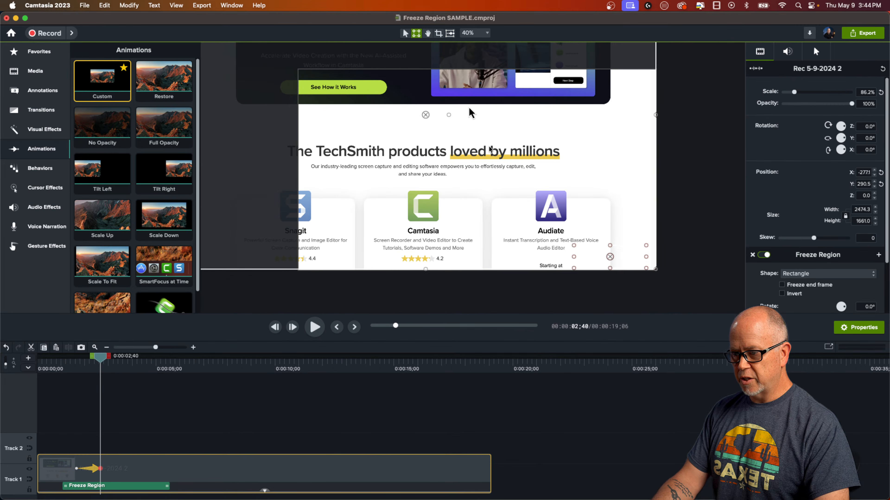
{"action": "scroll", "coordinate": [638, 272], "scroll_direction": "down", "scroll_amount": 3}
{"action": "scroll", "coordinate": [638, 275], "scroll_direction": "down", "scroll_amount": 1}
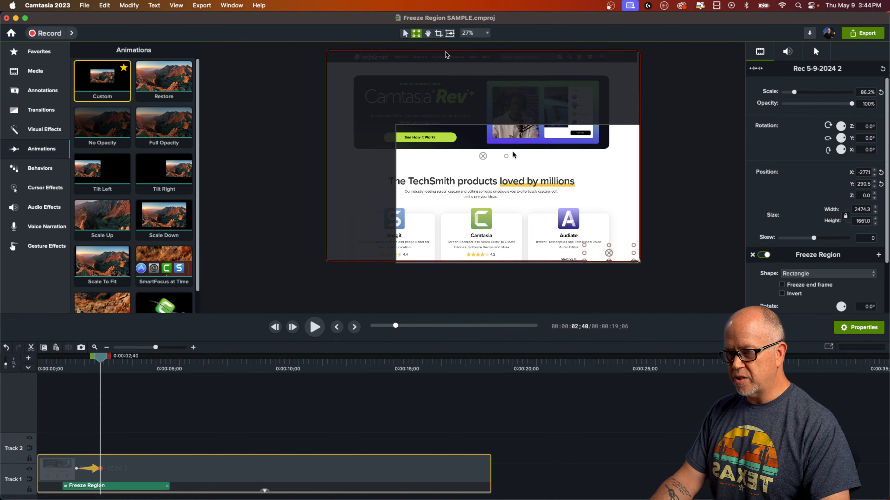
{"action": "left_click", "coordinate": [438, 33]}
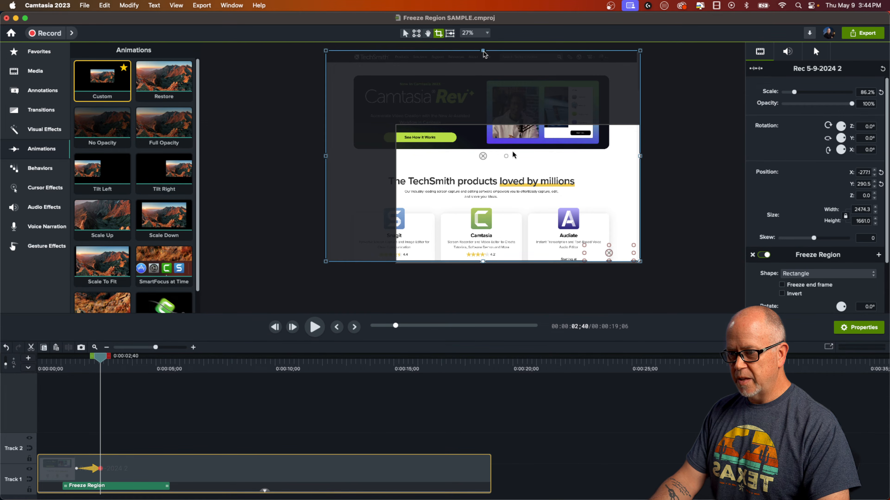
{"action": "left_click_drag", "start_coordinate": [483, 51], "coordinate": [483, 125]}
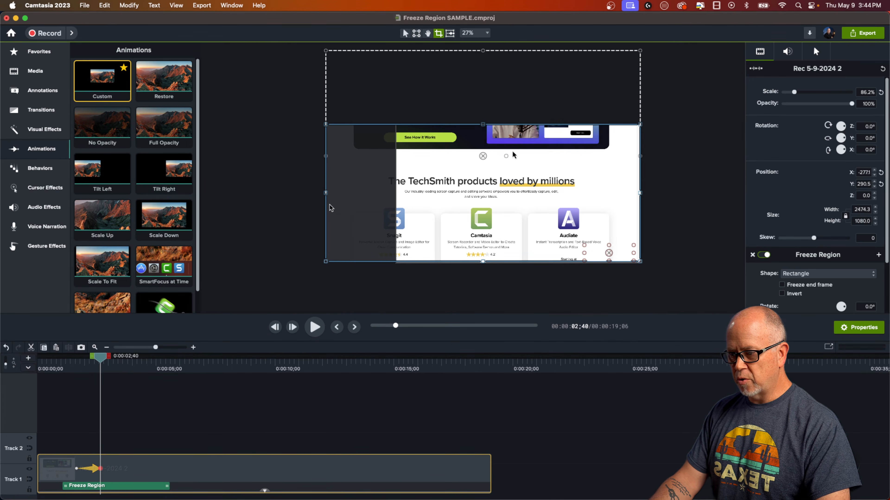
{"action": "left_click_drag", "start_coordinate": [326, 193], "coordinate": [396, 193]}
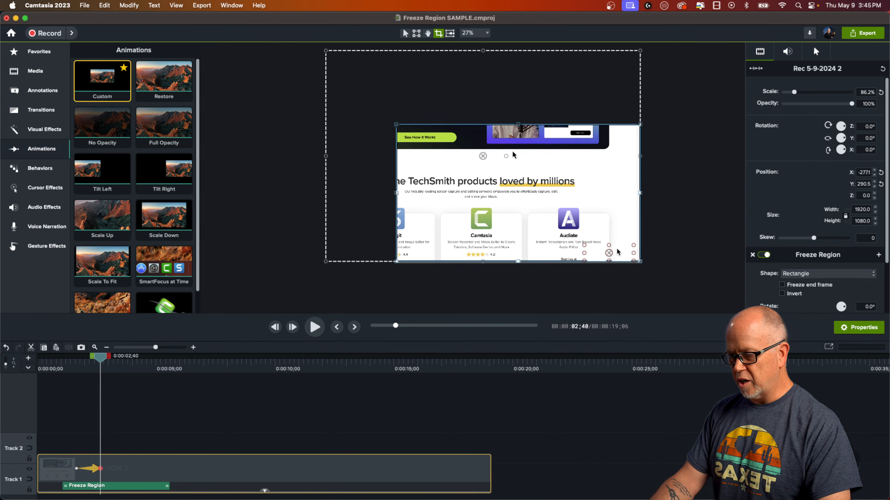
Add a Custom animation ending at 4;04 and slide the recording inside its crop frame to X -81.4, Y 290.5.
{"action": "left_click", "coordinate": [470, 37]}
{"action": "left_click", "coordinate": [476, 45]}
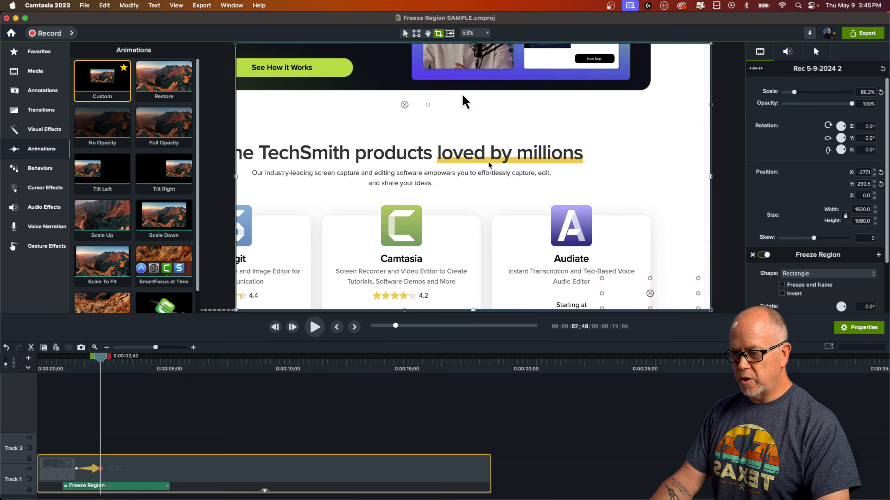
{"action": "scroll", "coordinate": [490, 176], "scroll_direction": "down", "scroll_amount": 1}
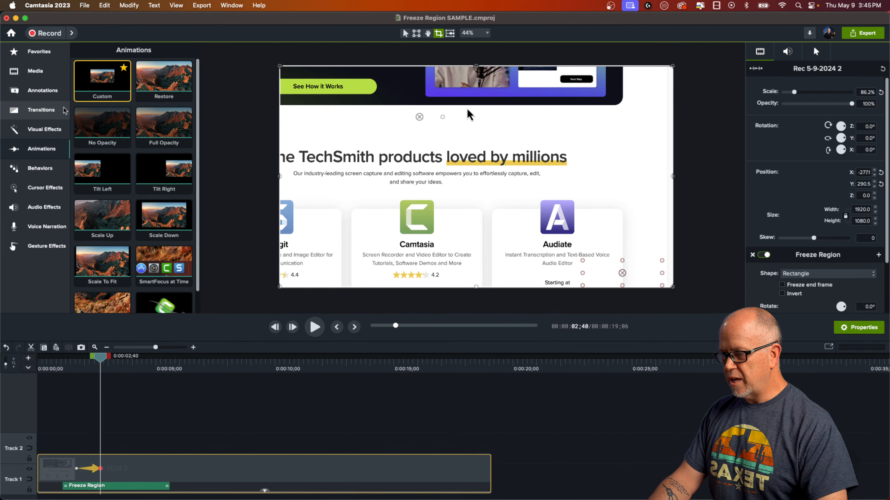
{"action": "left_click_drag", "start_coordinate": [102, 77], "coordinate": [136, 476]}
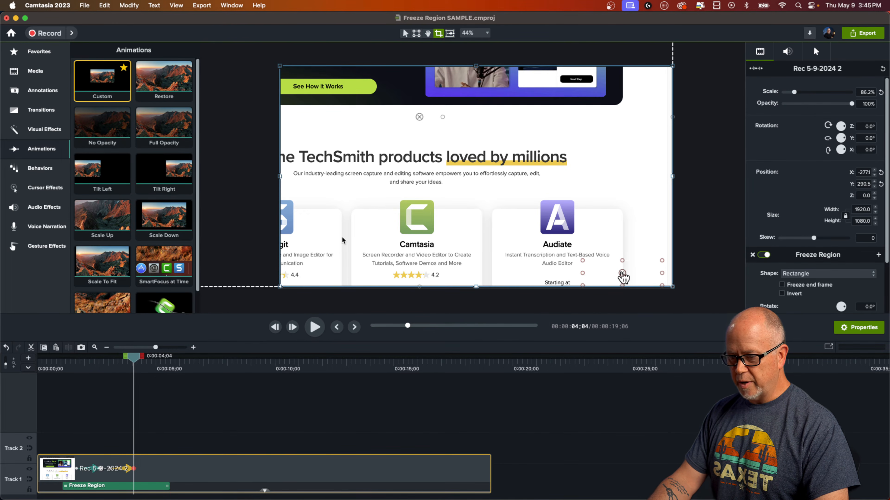
{"action": "left_click_drag", "start_coordinate": [342, 237], "coordinate": [381, 234]}
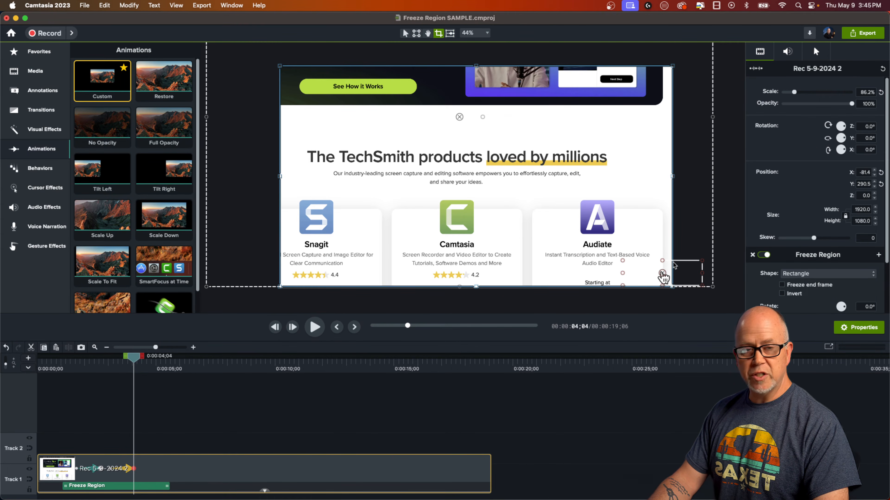
Play the recording from the start of Freeze Region to 4;53 to check the frozen area during the zoom and slide.
{"action": "left_click", "coordinate": [65, 369]}
{"action": "key", "text": "space"}
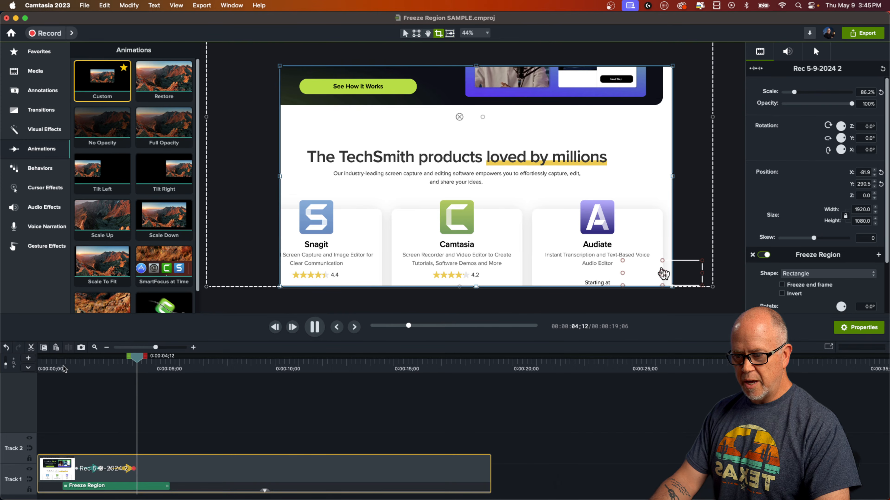
{"action": "key", "text": "space"}
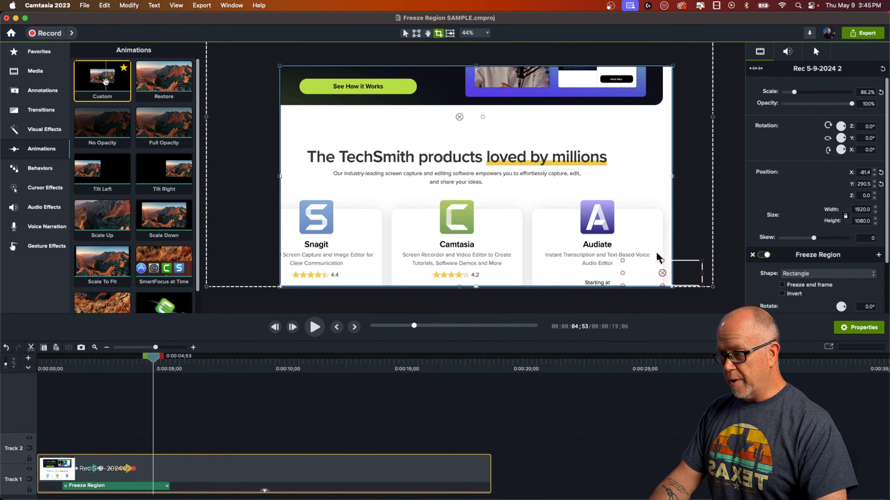
Add a Custom animation ending at 5;13 and corner-pin the cropped recording to about 67.4% scale, rotated about Z -10.9°, Y -52.5°, X -12.8°.
{"action": "left_click_drag", "start_coordinate": [105, 82], "coordinate": [158, 478]}
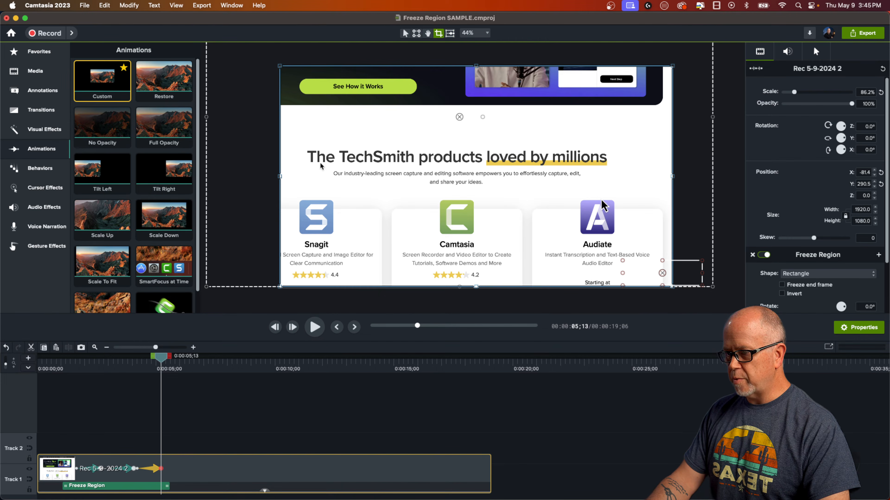
{"action": "key", "text": "alt"}
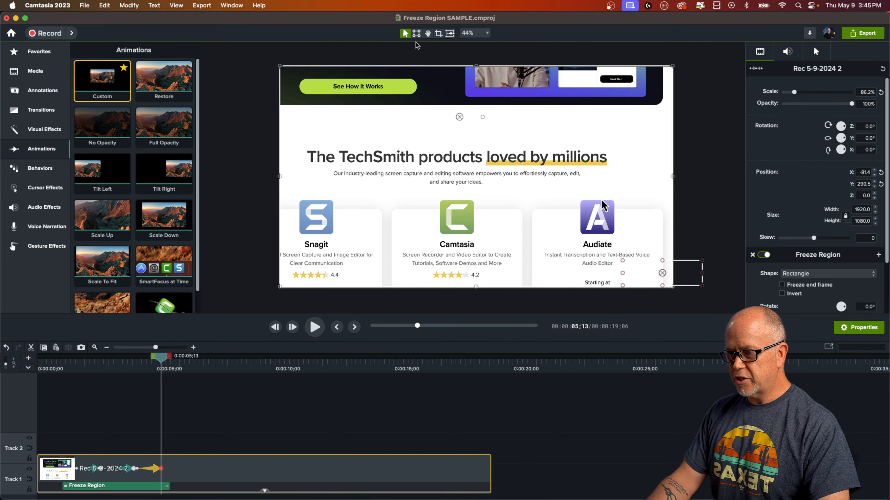
{"action": "left_click", "coordinate": [416, 34]}
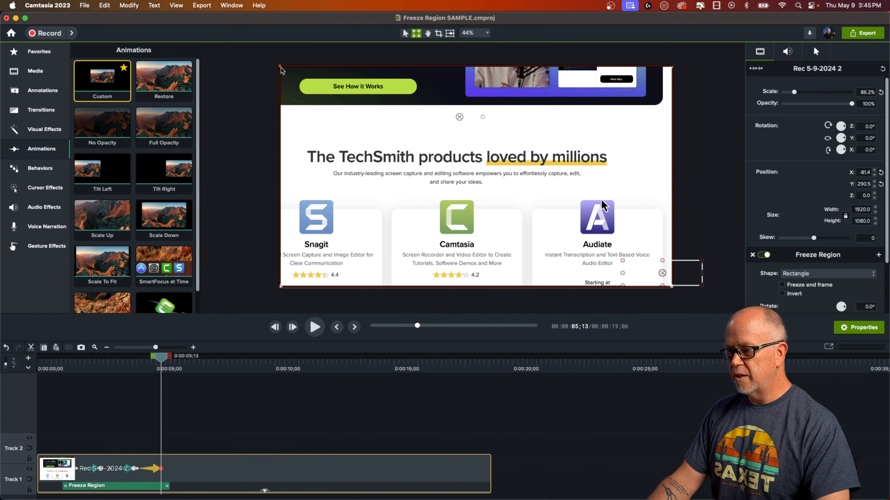
{"action": "left_click_drag", "start_coordinate": [281, 70], "coordinate": [339, 283]}
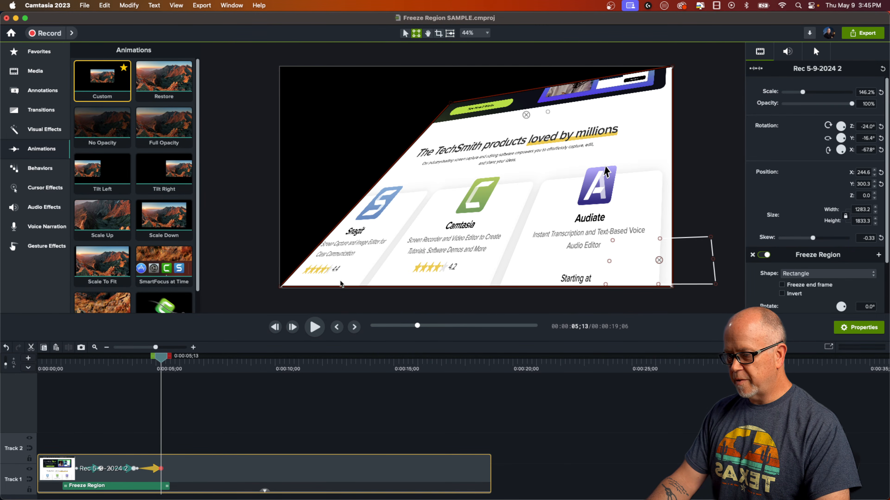
{"action": "left_click_drag", "start_coordinate": [282, 292], "coordinate": [430, 242]}
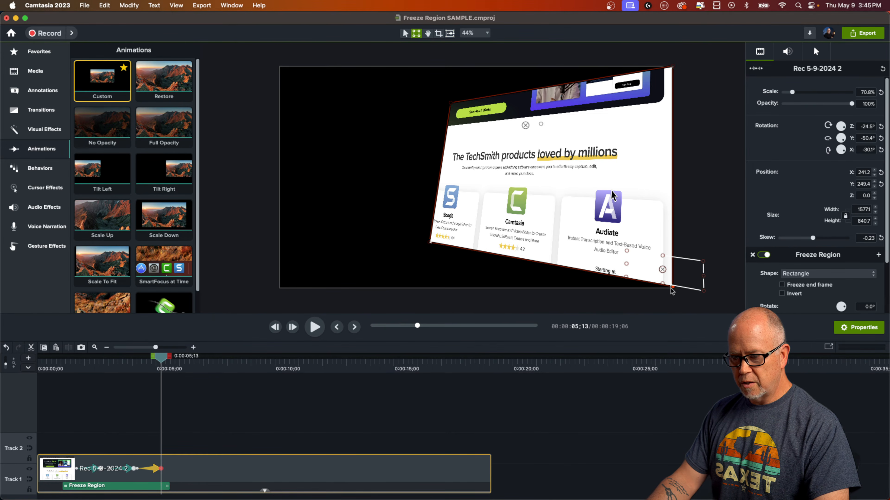
{"action": "left_click_drag", "start_coordinate": [670, 292], "coordinate": [590, 273]}
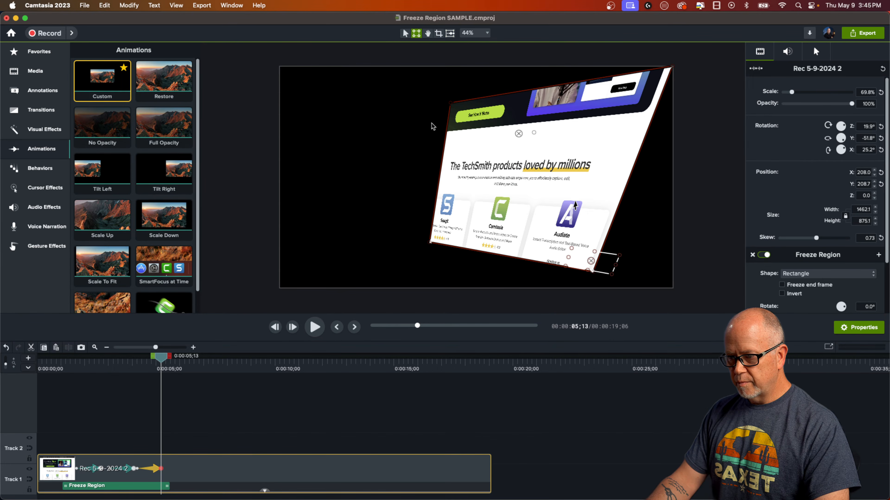
{"action": "left_click_drag", "start_coordinate": [451, 105], "coordinate": [477, 96]}
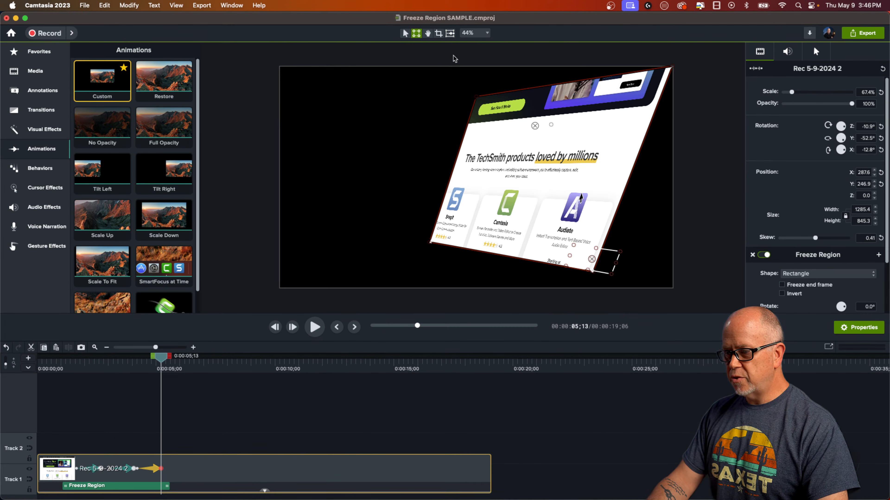
{"action": "left_click", "coordinate": [438, 33]}
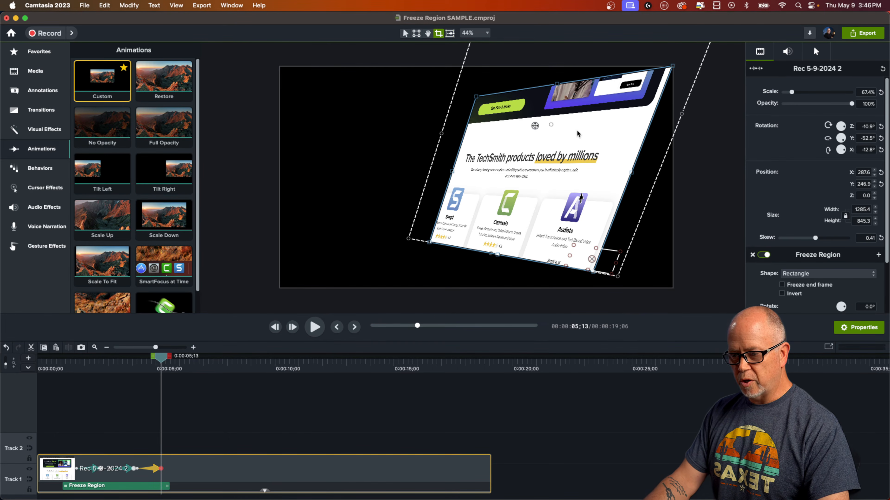
{"action": "left_click_drag", "start_coordinate": [577, 136], "coordinate": [578, 157]}
{"action": "key", "text": "super+z"}
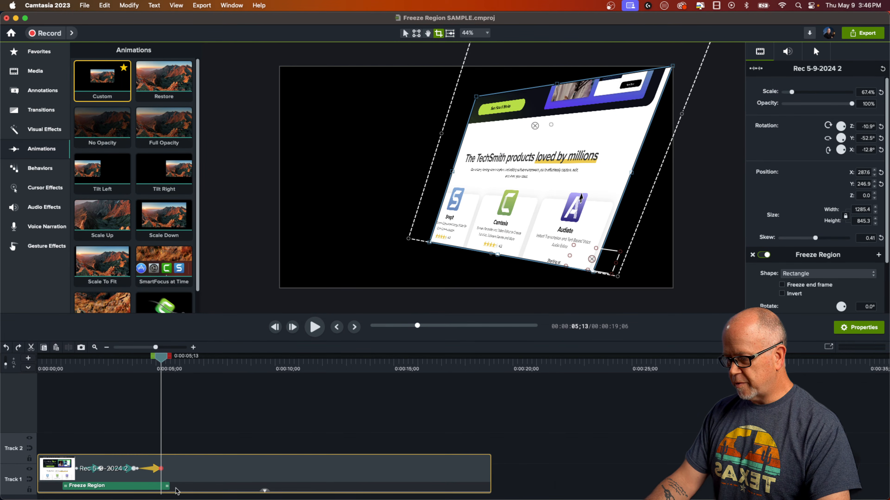
Extend Freeze Region to about 7.5 seconds and add a Custom animation ending at 6;34 that pans the cropped recording to X 328.9, Y 246.1, Z 55.4.
{"action": "left_click_drag", "start_coordinate": [168, 487], "coordinate": [216, 486]}
{"action": "left_click_drag", "start_coordinate": [119, 154], "coordinate": [193, 471]}
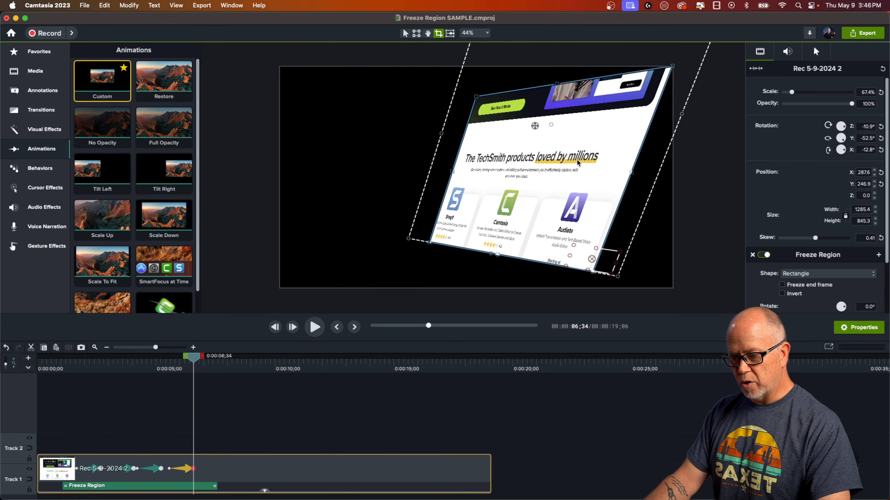
{"action": "mouse_move", "coordinate": [564, 134]}
{"action": "left_mouse_down"}
{"action": "mouse_move", "coordinate": [557, 141]}
{"action": "mouse_move", "coordinate": [576, 130]}
{"action": "left_mouse_up"}
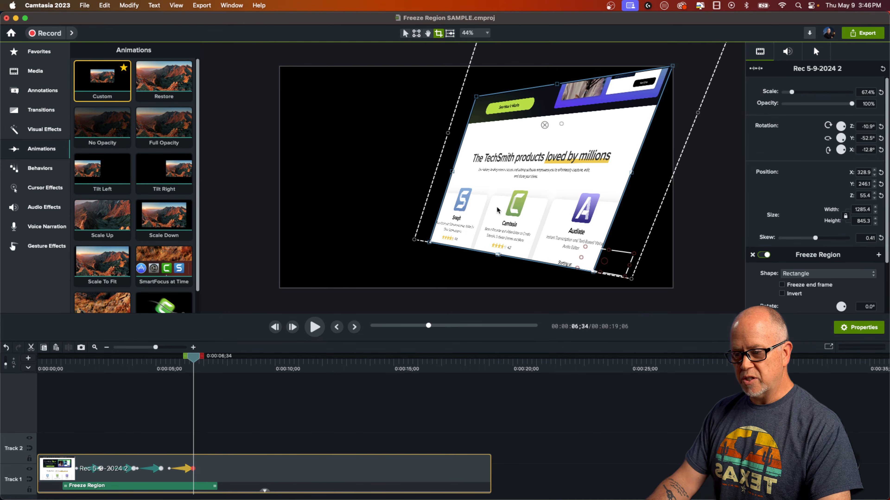
Play the recording from 5;27 to 6;51 with Freeze Region selected to check the frozen area during the pan.
{"action": "left_click", "coordinate": [167, 366]}
{"action": "left_click", "coordinate": [197, 416]}
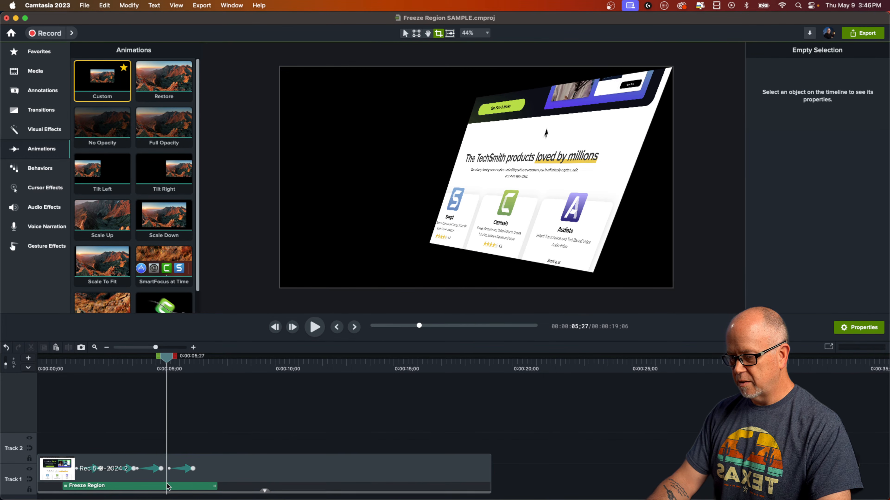
{"action": "left_click", "coordinate": [195, 486]}
{"action": "key", "text": "space"}
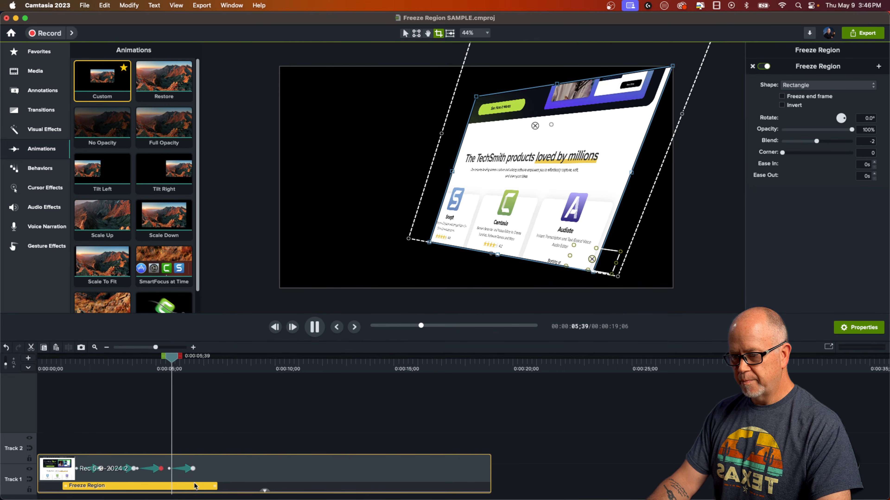
{"action": "key", "text": "space"}
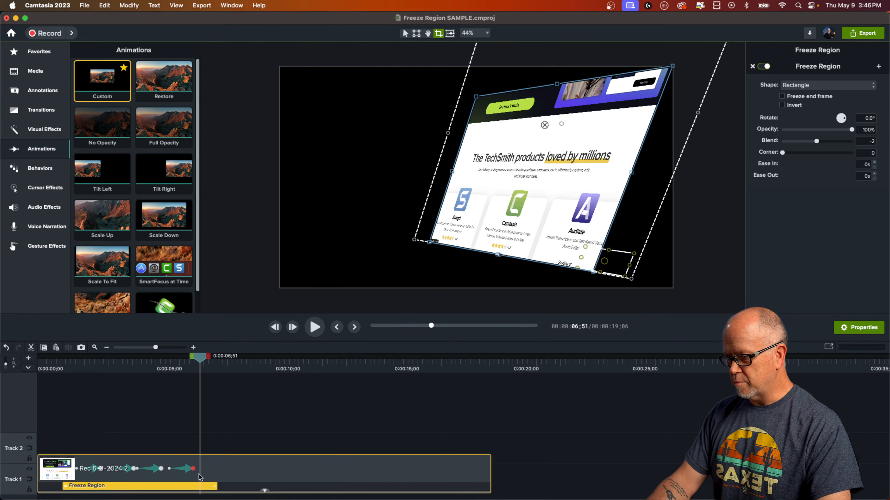
Slide the recording inside its crop frame at 6;34 to X 273.1, Y about -204, Z 83.5, and play the pan from 5;28.
{"action": "left_click", "coordinate": [194, 470]}
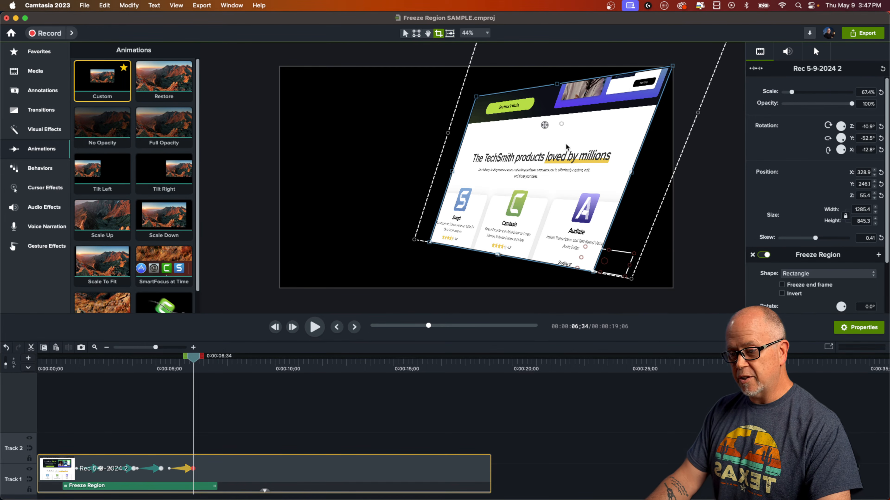
{"action": "left_click_drag", "start_coordinate": [539, 117], "coordinate": [527, 209]}
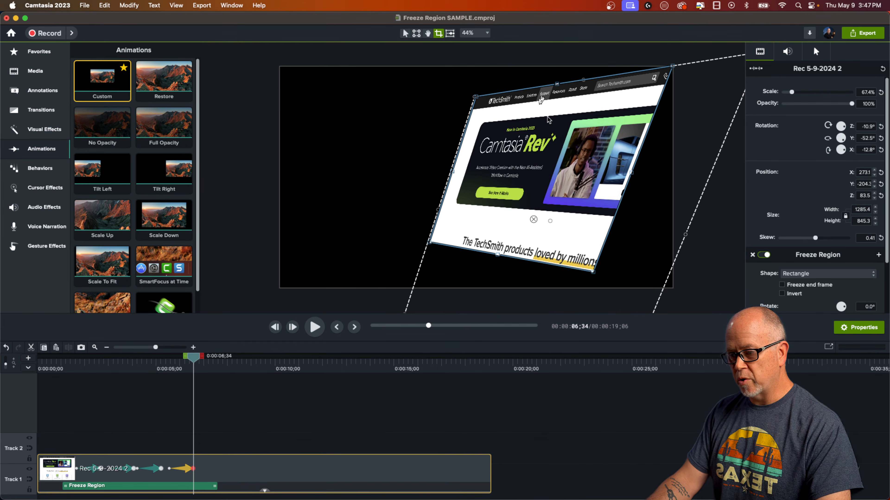
{"action": "left_click", "coordinate": [168, 368]}
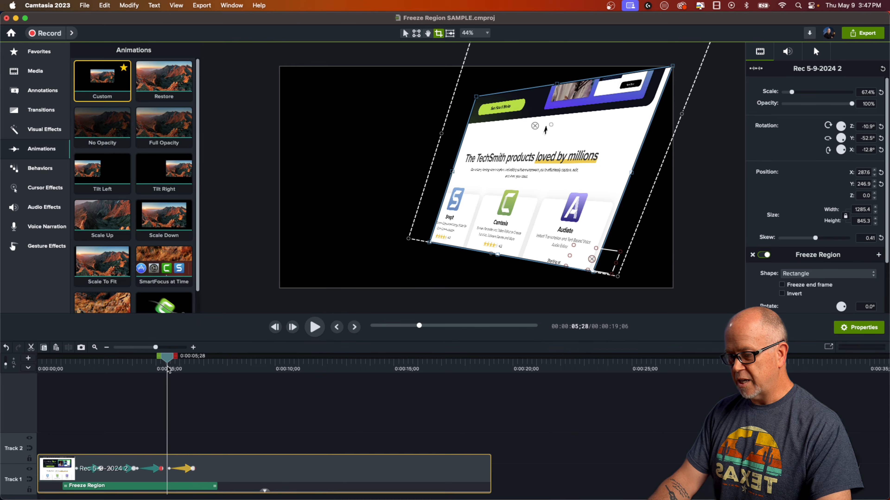
{"action": "key", "text": "space"}
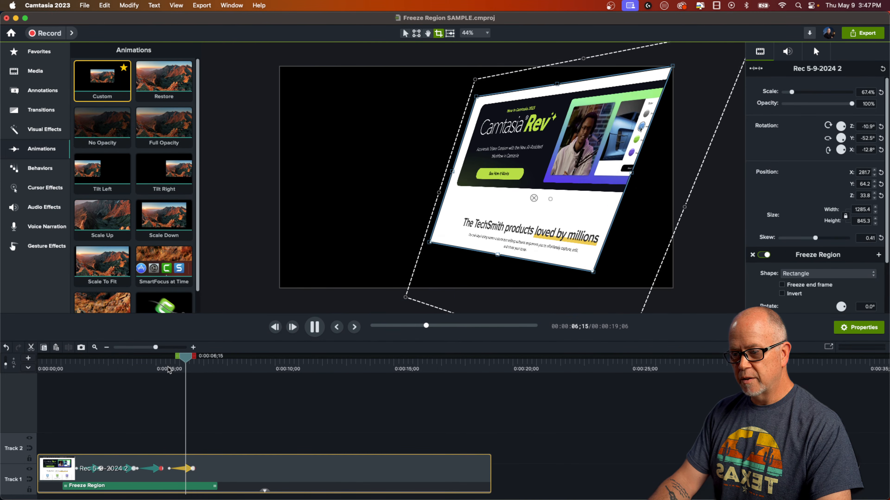
{"action": "key", "text": "space"}
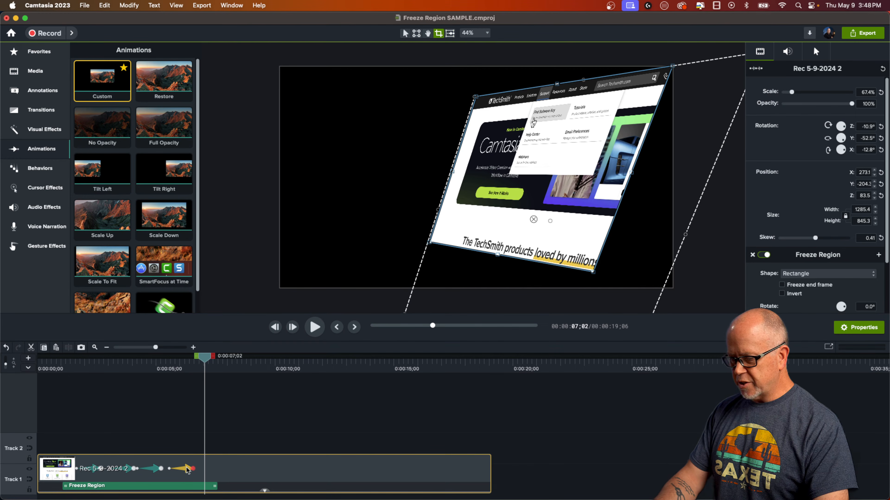
Delete every Custom animation that follows the recording's first zoom animation.
{"action": "key", "text": "Delete"}
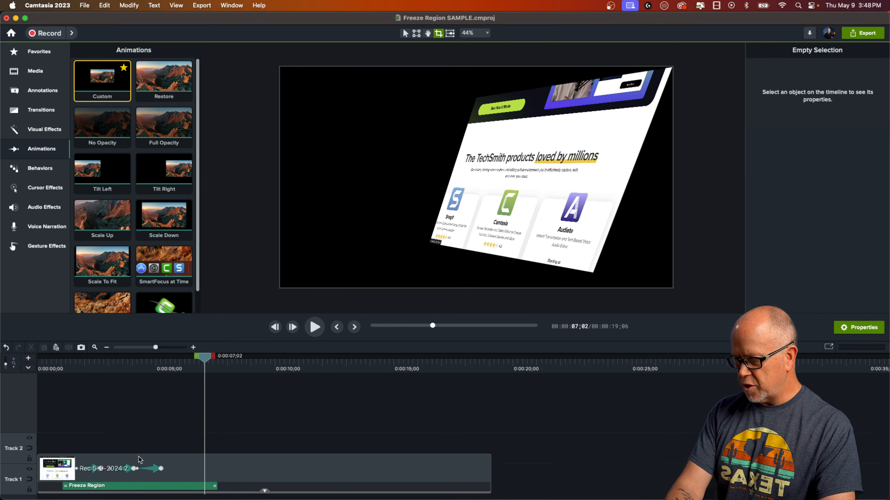
{"action": "left_click_drag", "start_coordinate": [158, 368], "coordinate": [144, 389]}
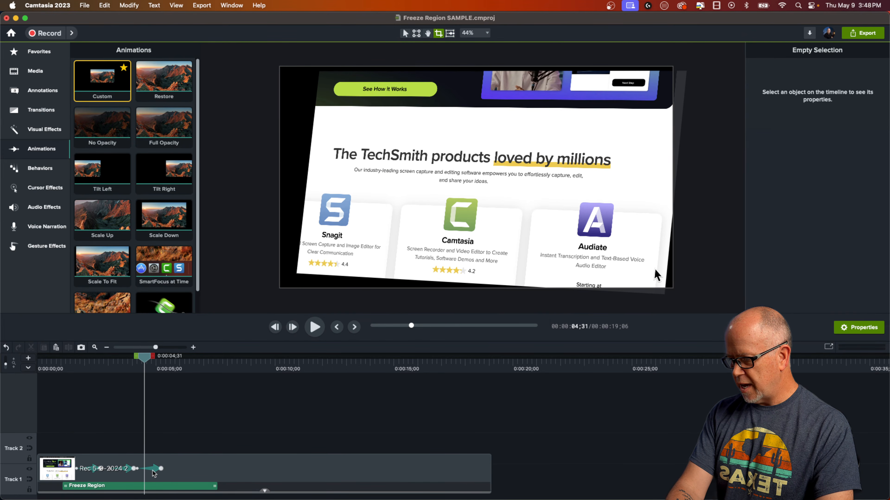
{"action": "left_click", "coordinate": [128, 470]}
{"action": "left_click", "coordinate": [125, 451]}
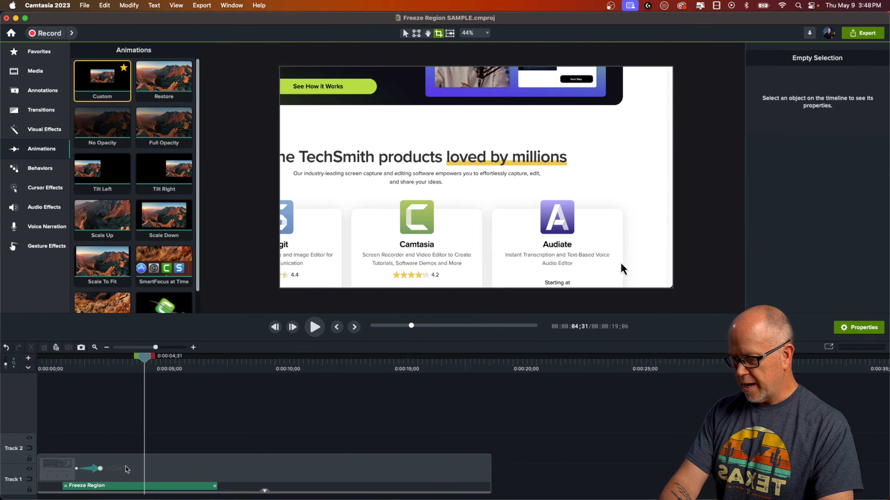
Play the recording through its zoom animation to 2;55 to check the frozen area.
{"action": "left_click", "coordinate": [72, 370]}
{"action": "key", "text": "space"}
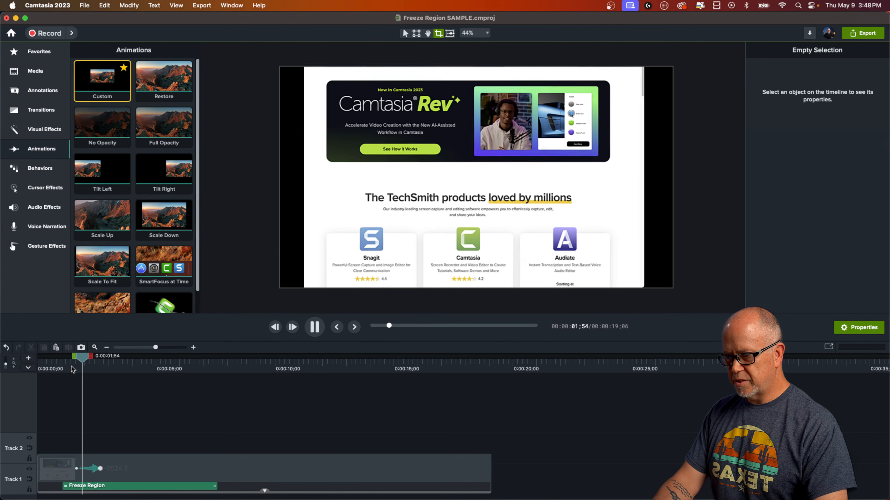
{"action": "key", "text": "space"}
Remove the Freeze Region effect from the recording, undo the removal and expand the clip's effects on the timeline.
{"action": "left_click", "coordinate": [121, 487]}
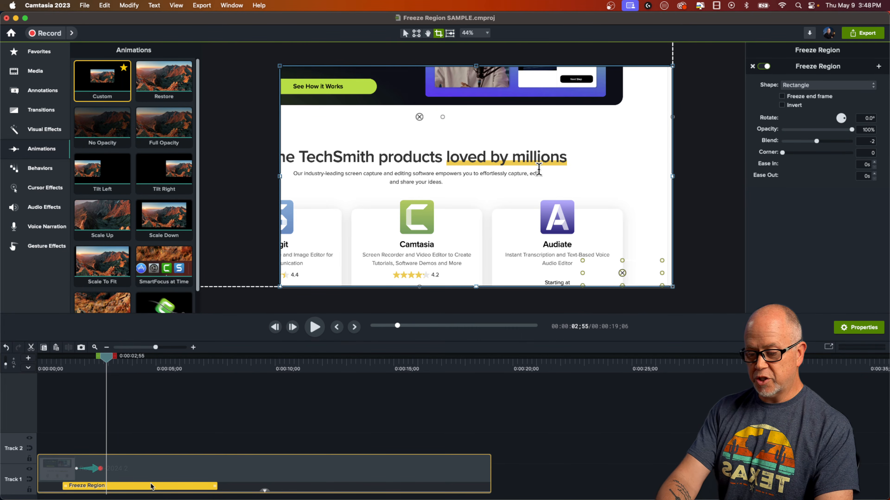
{"action": "key", "text": "Delete"}
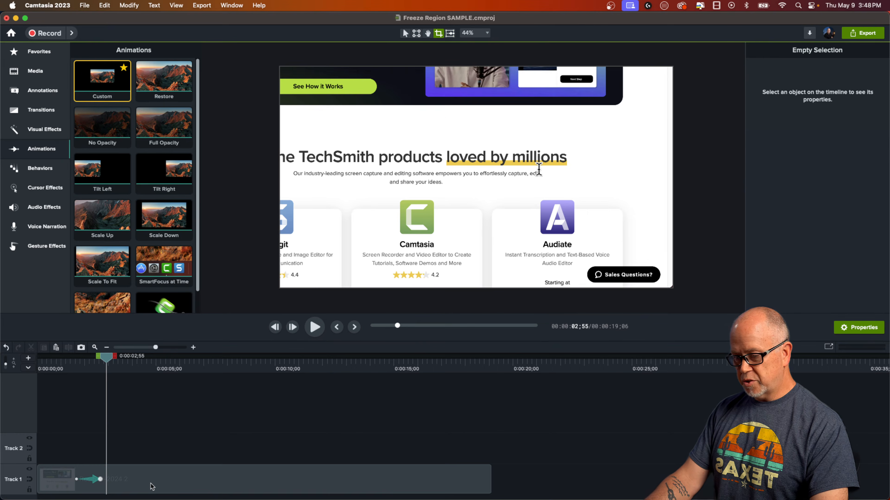
{"action": "left_click", "coordinate": [149, 488]}
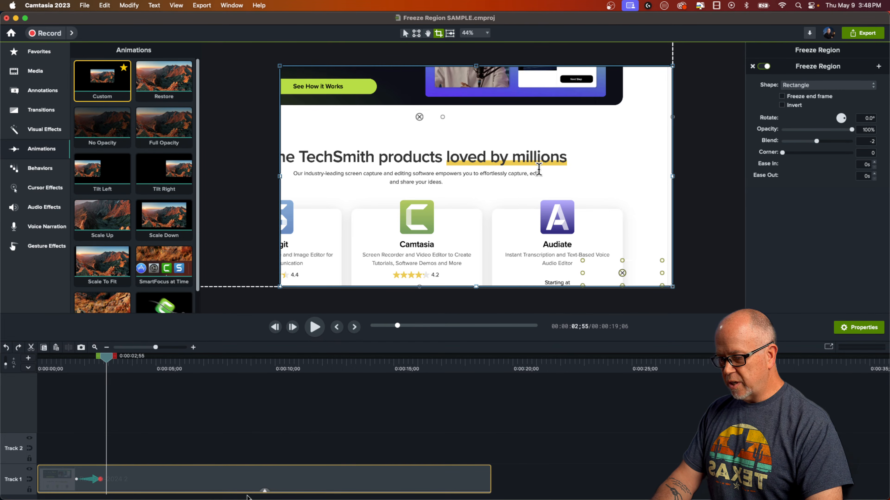
{"action": "left_click", "coordinate": [265, 491]}
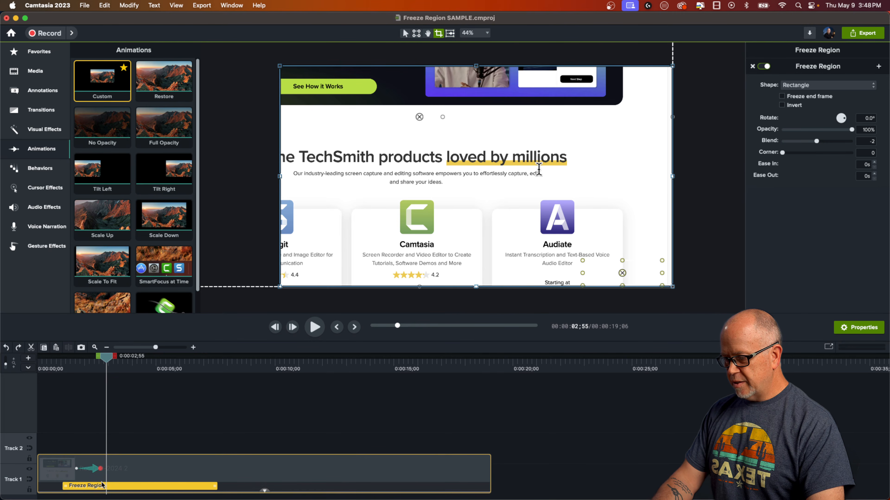
Disable the Freeze Region effect, scrub back to 1;15 to compare the recording without it, and enable the effect again.
{"action": "right_click", "coordinate": [114, 487]}
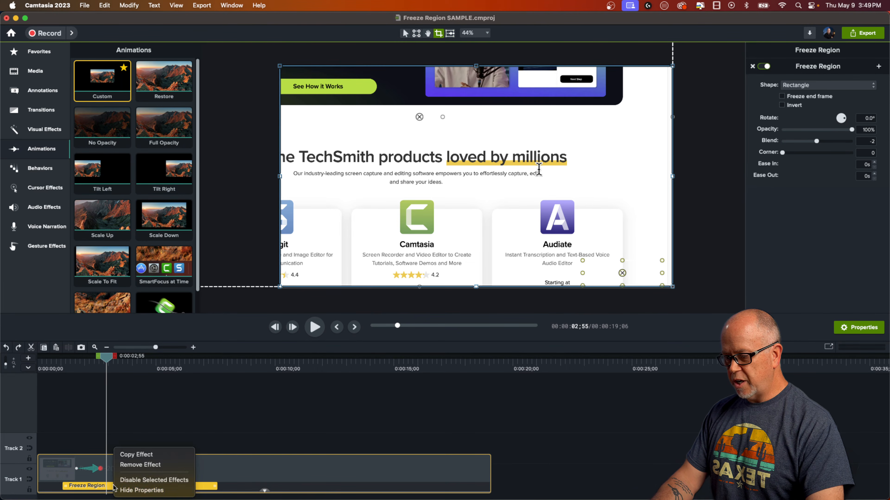
{"action": "left_click", "coordinate": [148, 481]}
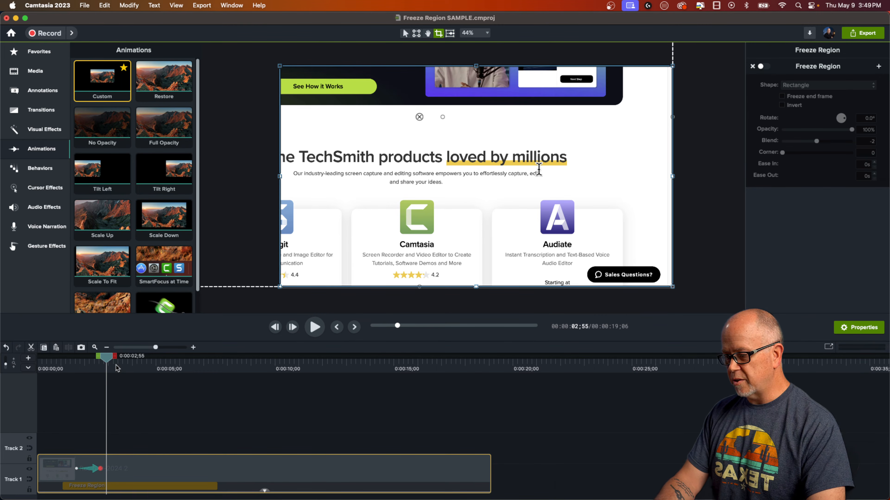
{"action": "left_click_drag", "start_coordinate": [113, 361], "coordinate": [71, 452]}
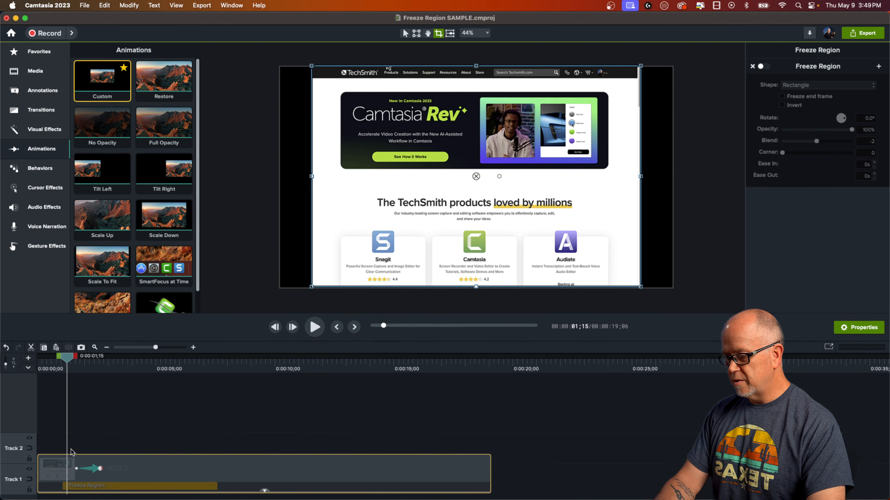
{"action": "right_click", "coordinate": [114, 488]}
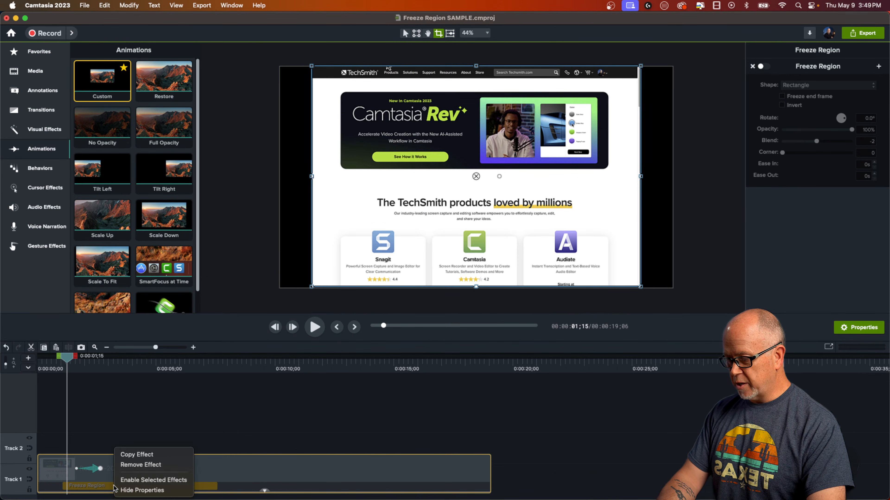
{"action": "left_click", "coordinate": [133, 480]}
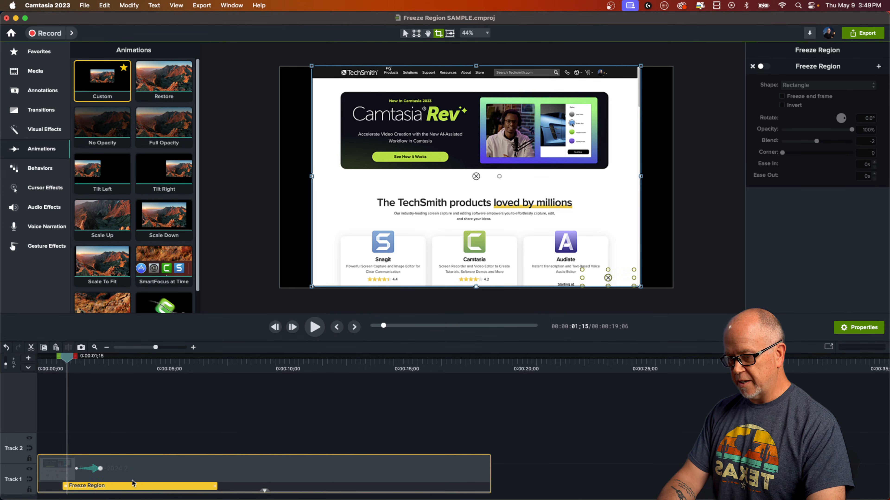
Play the recording from 0;46 past the zoom animation to check the re-enabled Freeze Region effect.
{"action": "left_click_drag", "start_coordinate": [68, 364], "coordinate": [58, 364]}
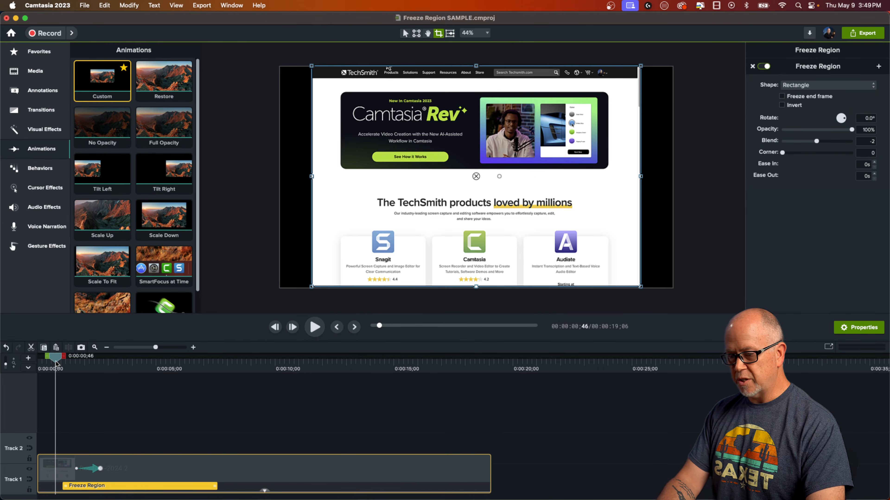
{"action": "key", "text": "space"}
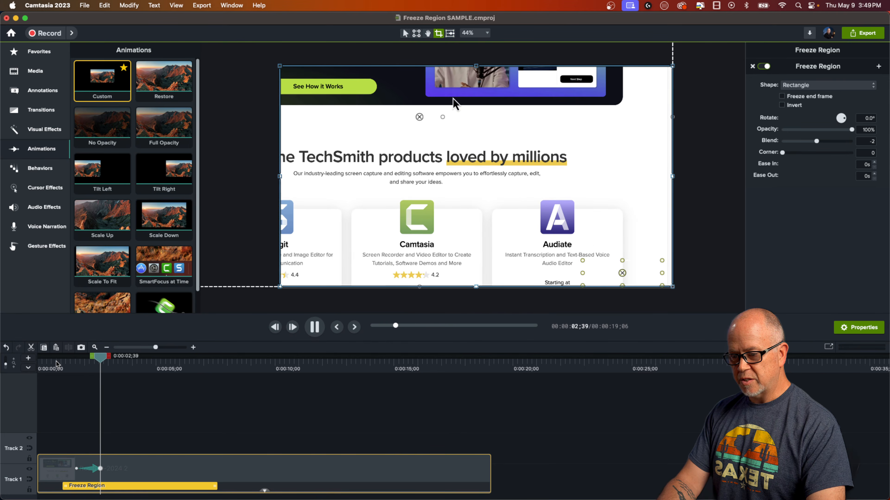
{"action": "key", "text": "space"}
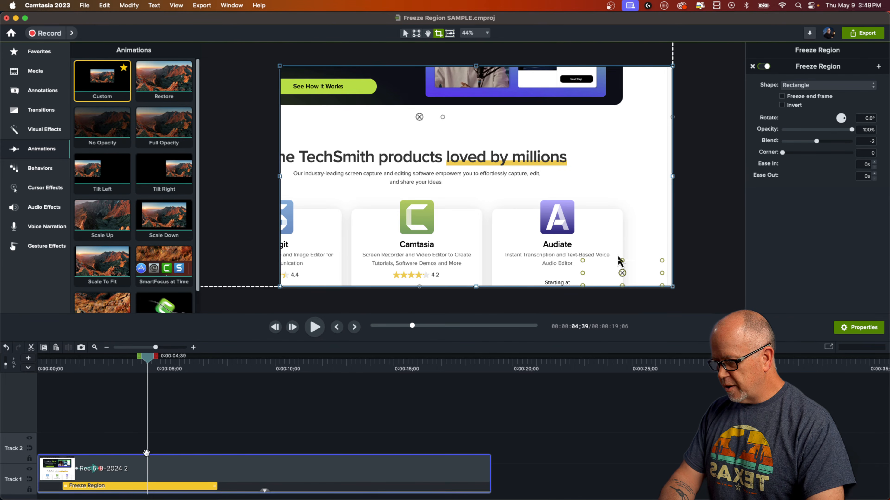
Add a Custom animation ending at 4;28 and slide the recording down inside its crop frame to Y about -290.
{"action": "left_click", "coordinate": [144, 469]}
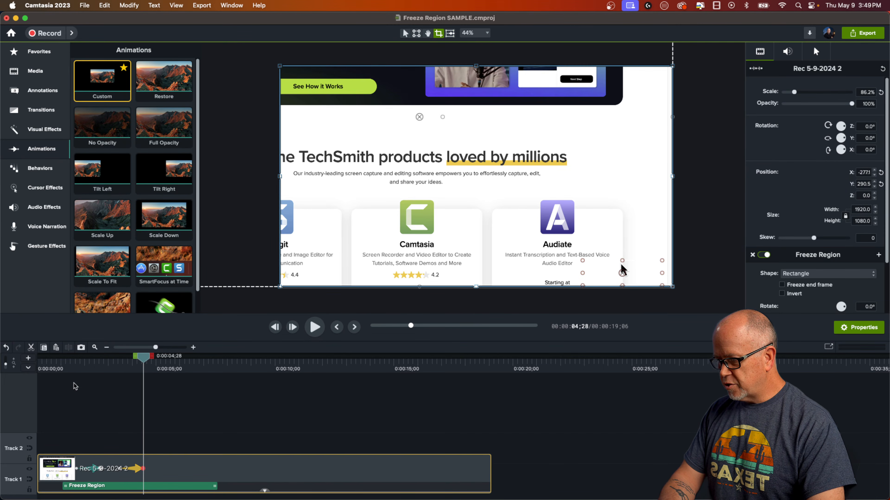
{"action": "left_click_drag", "start_coordinate": [77, 367], "coordinate": [126, 387]}
{"action": "left_click", "coordinate": [143, 469]}
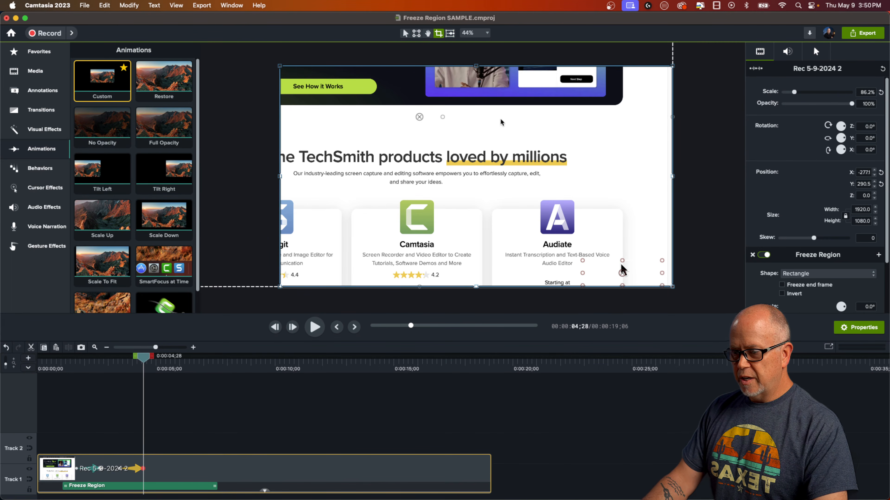
{"action": "left_click_drag", "start_coordinate": [501, 135], "coordinate": [549, 250]}
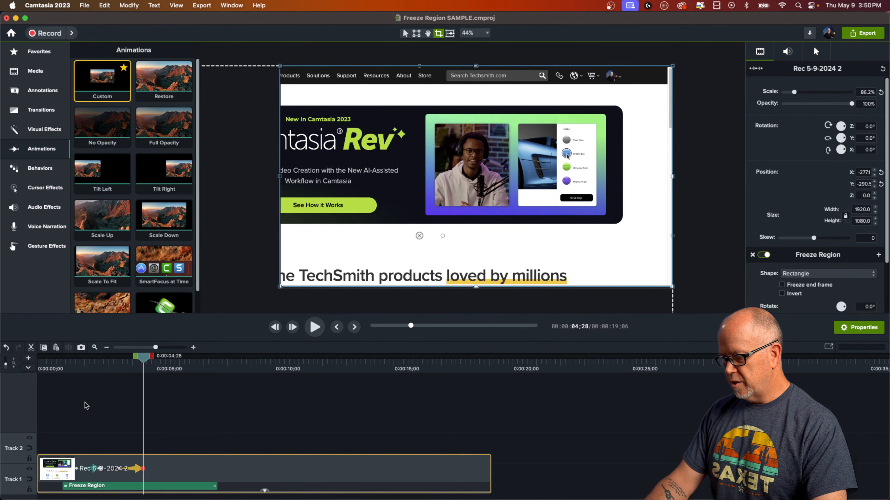
Play the recording from about 1.5 seconds to 5;08 to check the frozen area during the downward slide.
{"action": "left_click", "coordinate": [72, 367]}
{"action": "key", "text": "space"}
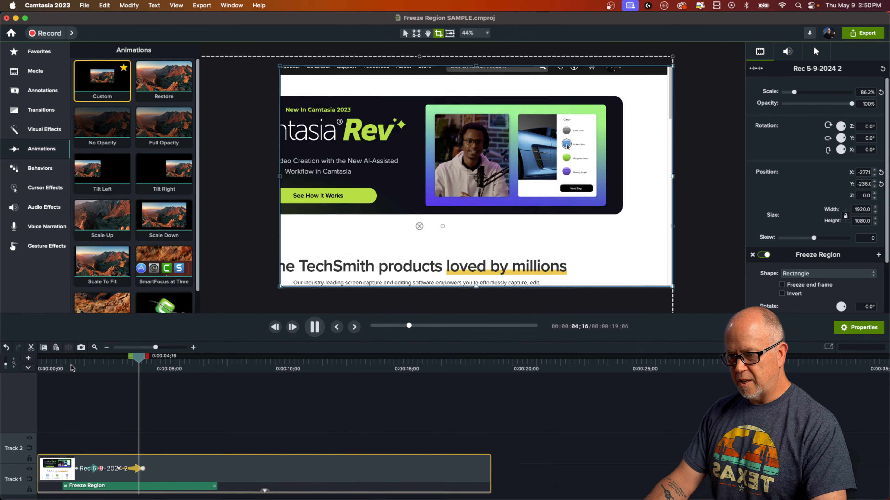
{"action": "key", "text": "space"}
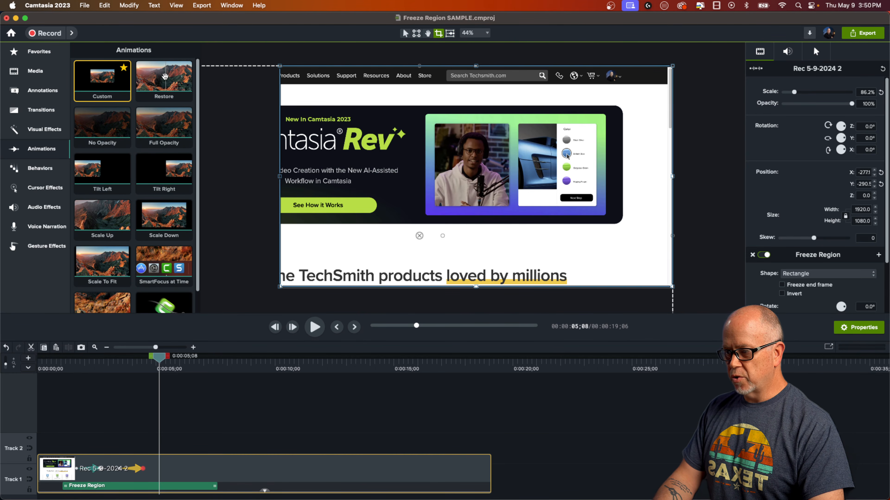
Add a Restore animation to the recording ending at 6;08, after the downward slide, and select its end point.
{"action": "left_click", "coordinate": [165, 77]}
{"action": "left_click_drag", "start_coordinate": [165, 77], "coordinate": [189, 471]}
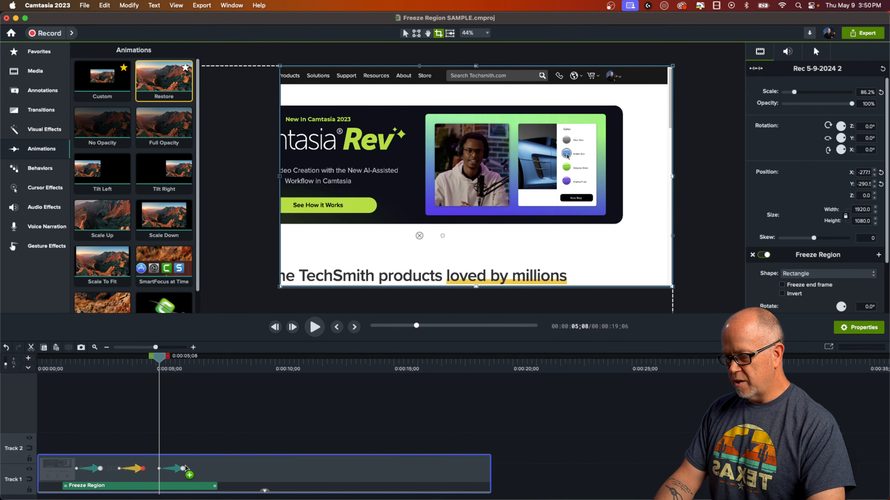
{"action": "left_click", "coordinate": [186, 475]}
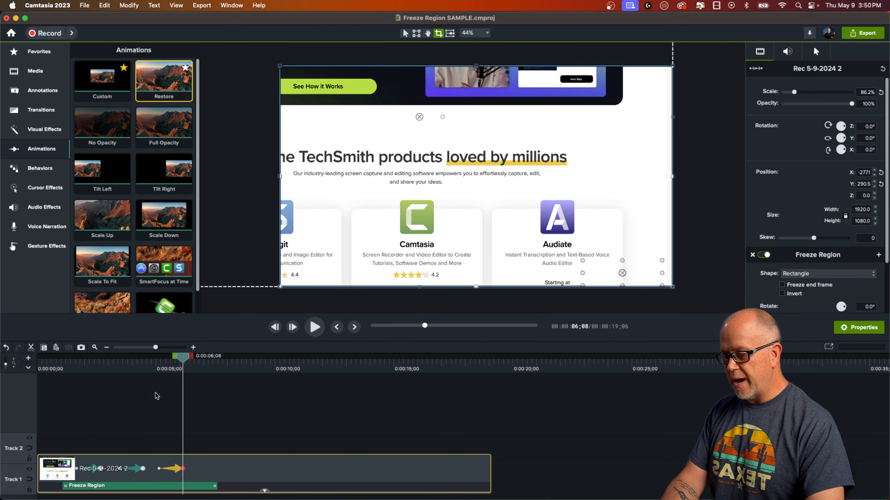
Play the recording from about 4.5 seconds past the Restore animation and compare the frames at 1;22 and 6;08.
{"action": "left_click", "coordinate": [148, 369]}
{"action": "key", "text": "space"}
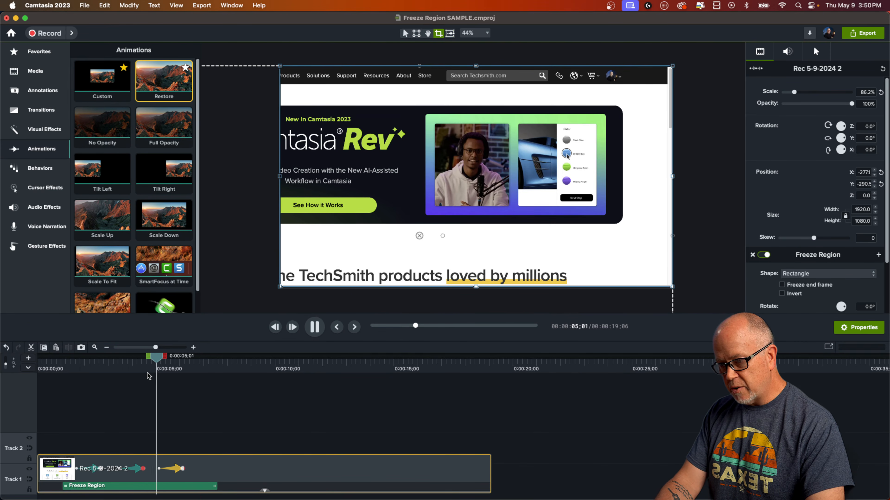
{"action": "key", "text": "space"}
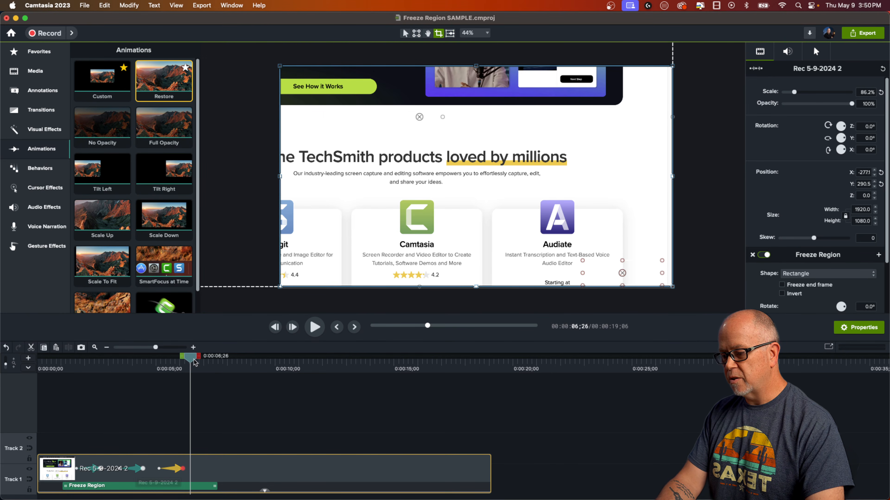
{"action": "left_click_drag", "start_coordinate": [195, 363], "coordinate": [194, 433]}
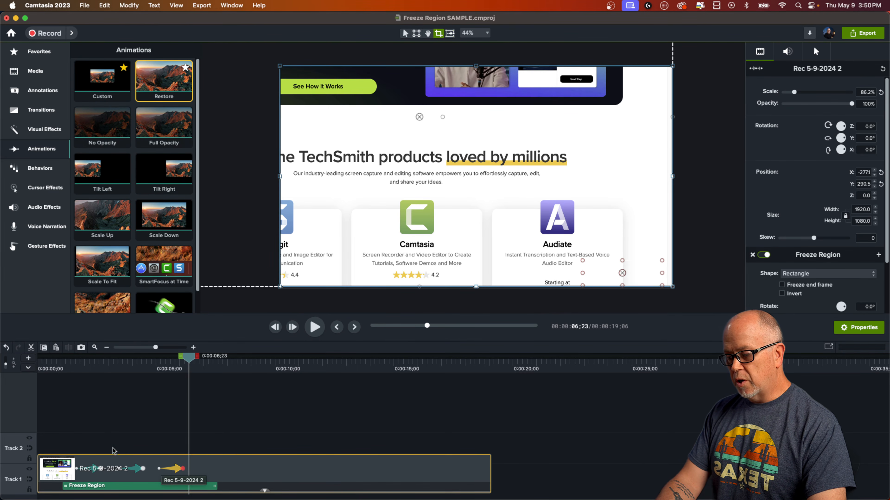
{"action": "left_click", "coordinate": [70, 365]}
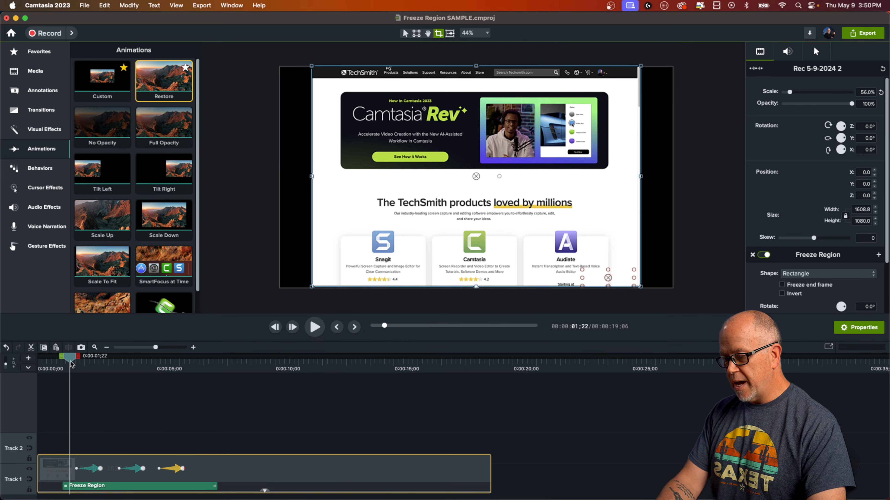
{"action": "left_click_drag", "start_coordinate": [69, 363], "coordinate": [185, 392]}
{"action": "left_click", "coordinate": [183, 469]}
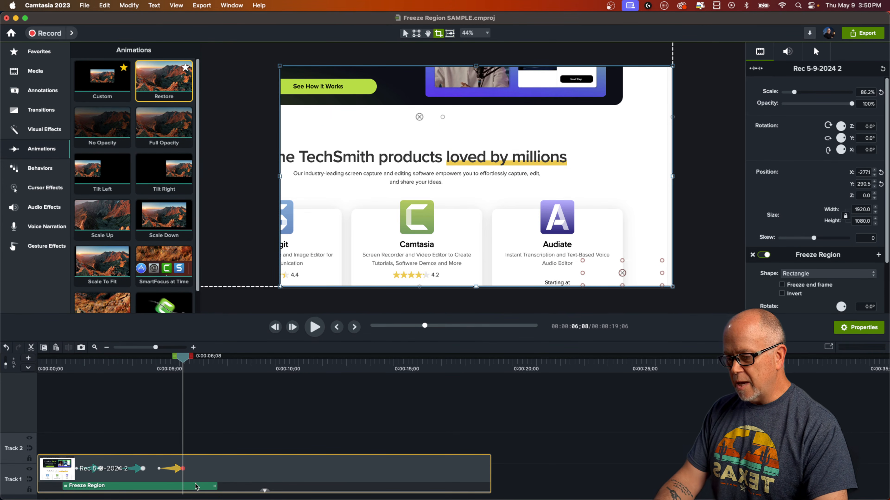
Copy the recording's properties at 1;40, before the zoom, paste them at the last animation's end point at 6;08, and play it back.
{"action": "left_click", "coordinate": [78, 471]}
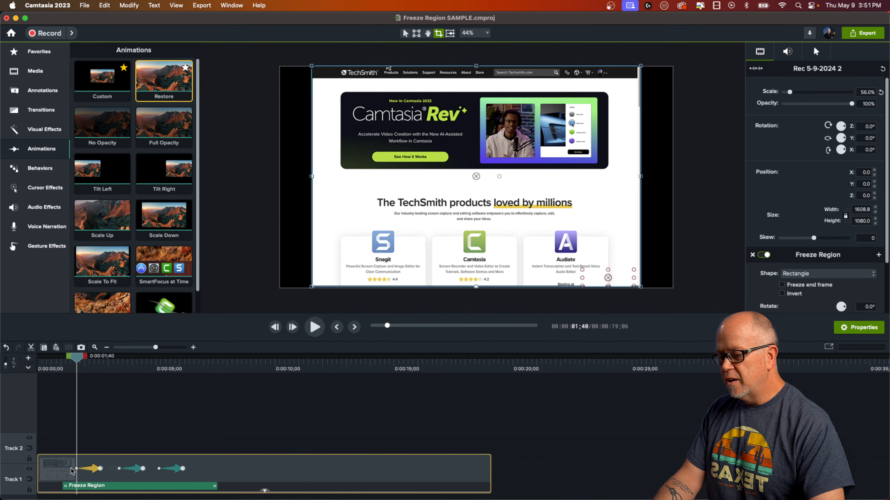
{"action": "right_click", "coordinate": [72, 470]}
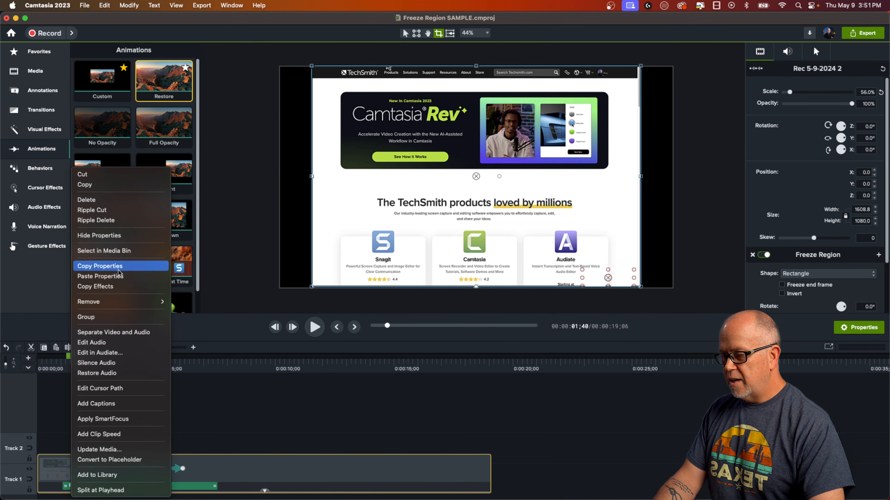
{"action": "left_click", "coordinate": [110, 266]}
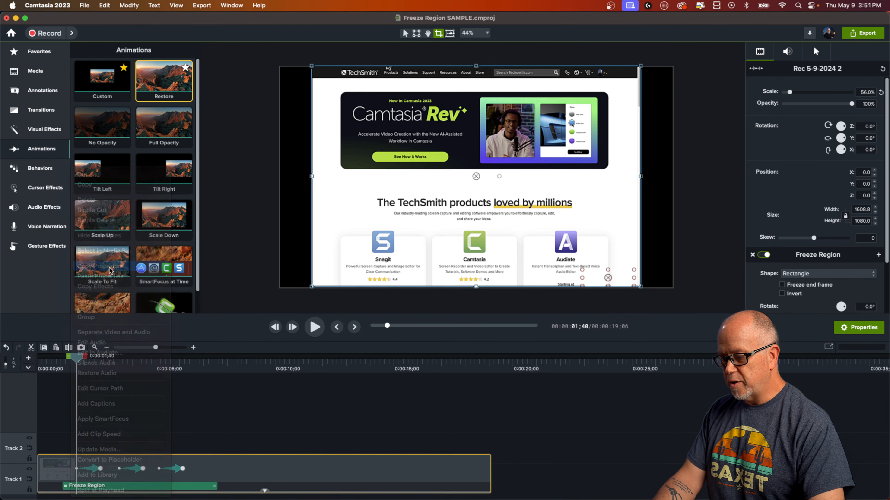
{"action": "left_click", "coordinate": [183, 470]}
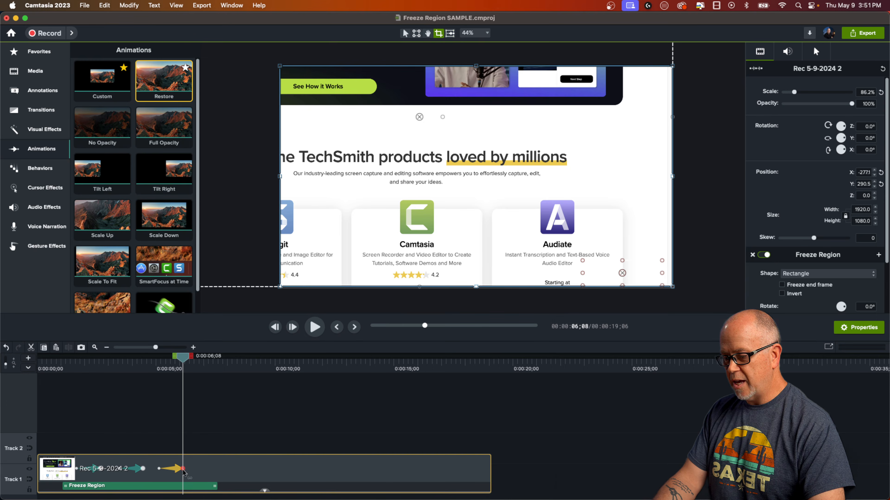
{"action": "right_click", "coordinate": [203, 469]}
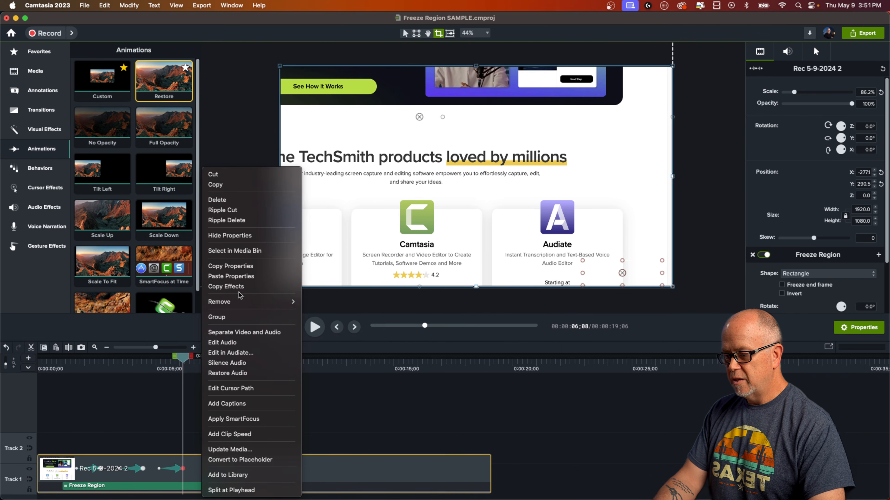
{"action": "left_click", "coordinate": [234, 276]}
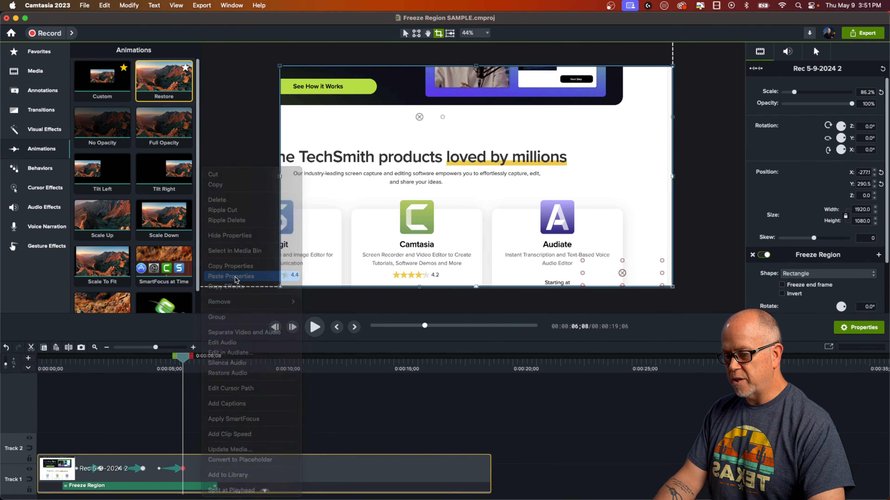
{"action": "left_click", "coordinate": [68, 367]}
{"action": "key", "text": "space"}
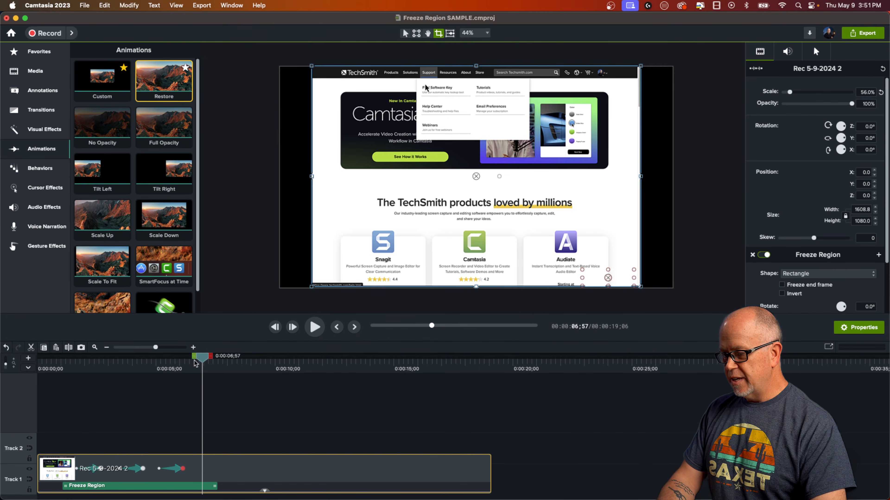
Extend the end of the recording's Freeze Region effect to about 8;21, where the web page changes.
{"action": "left_click", "coordinate": [96, 487]}
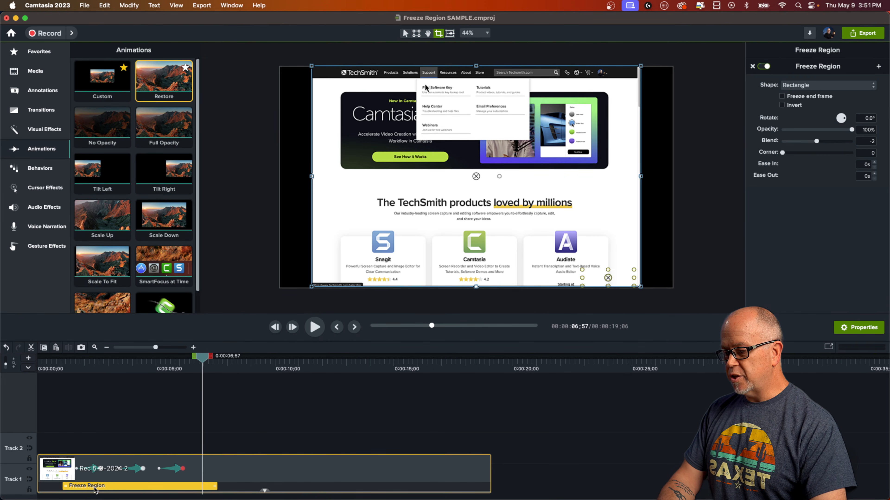
{"action": "left_click_drag", "start_coordinate": [203, 358], "coordinate": [239, 415]}
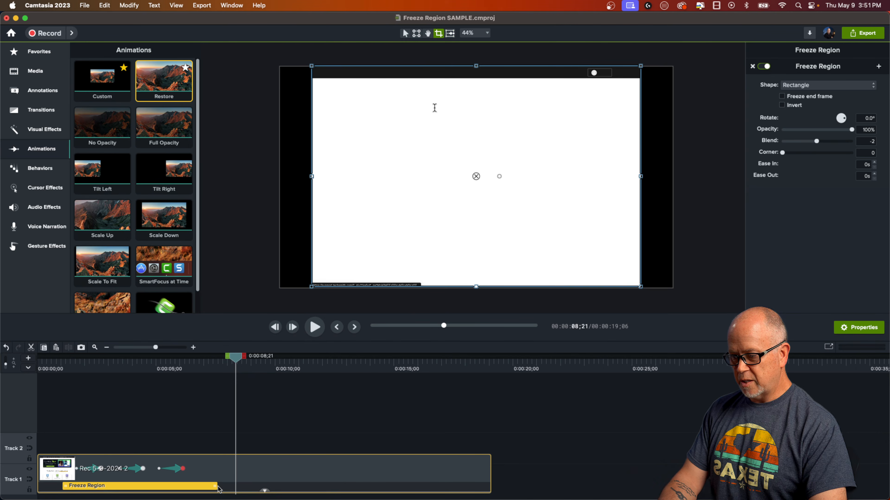
{"action": "left_click_drag", "start_coordinate": [216, 487], "coordinate": [233, 488]}
Play the recording across the page change from about 7;30 to 9;51 and examine the Support button area up close.
{"action": "left_click", "coordinate": [214, 364]}
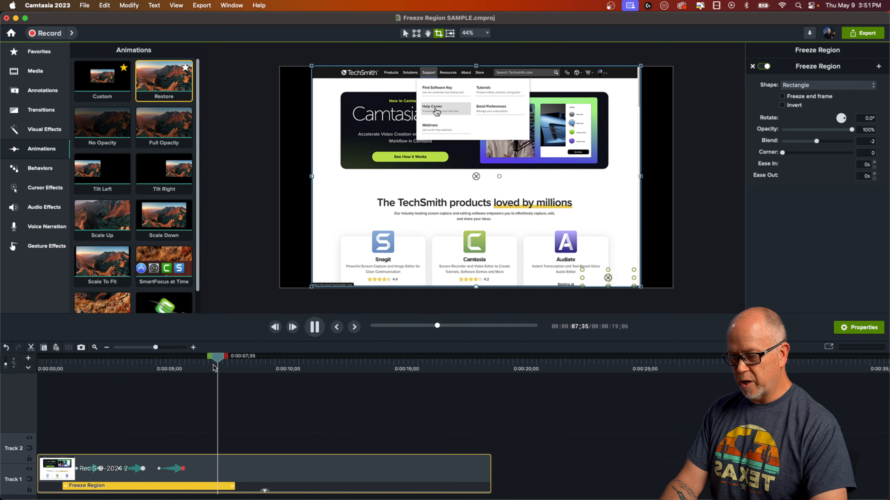
{"action": "key", "text": "space"}
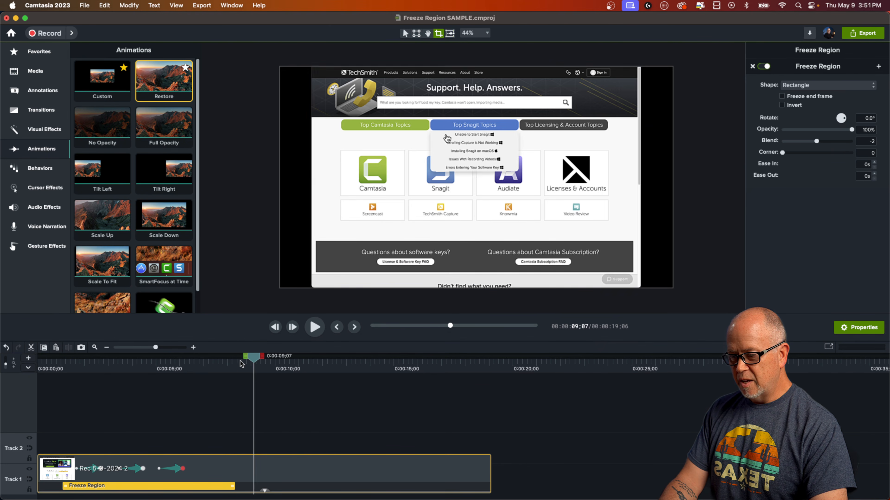
{"action": "key", "text": "space"}
{"action": "key", "text": "space"}
{"action": "mouse_move", "coordinate": [276, 357]}
{"action": "left_mouse_down"}
{"action": "mouse_move", "coordinate": [267, 361]}
{"action": "mouse_move", "coordinate": [276, 364]}
{"action": "left_mouse_up"}
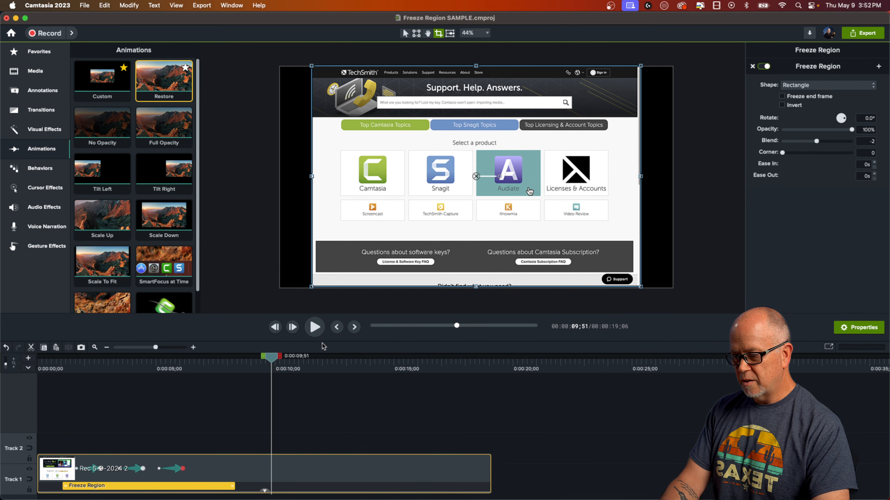
{"action": "scroll", "coordinate": [622, 308], "scroll_direction": "up", "scroll_amount": 3}
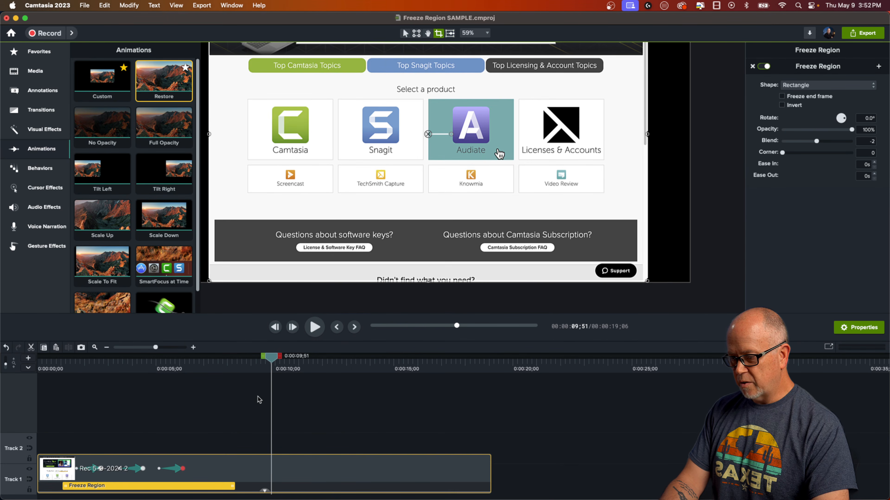
{"action": "left_click", "coordinate": [248, 367]}
{"action": "key", "text": "space"}
{"action": "key", "text": "space"}
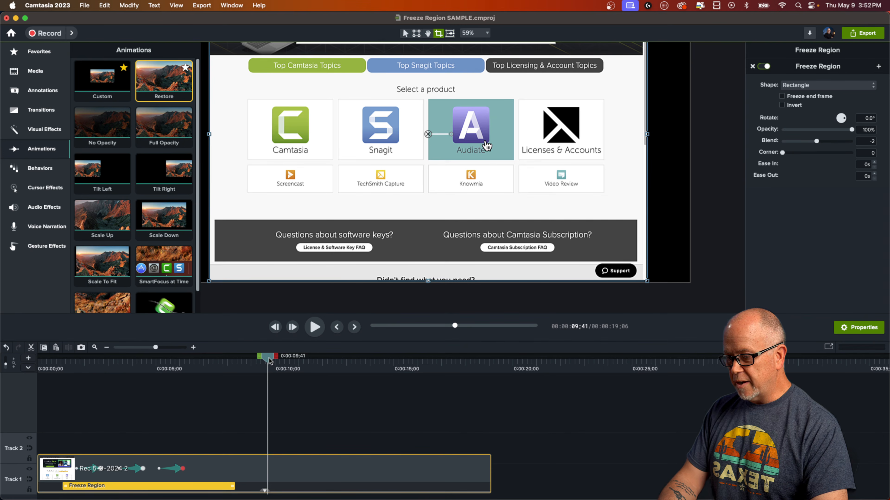
Add a second Freeze Region effect to the recording at 9;08 and fit its region around the Support button.
{"action": "left_click_drag", "start_coordinate": [269, 361], "coordinate": [256, 365]}
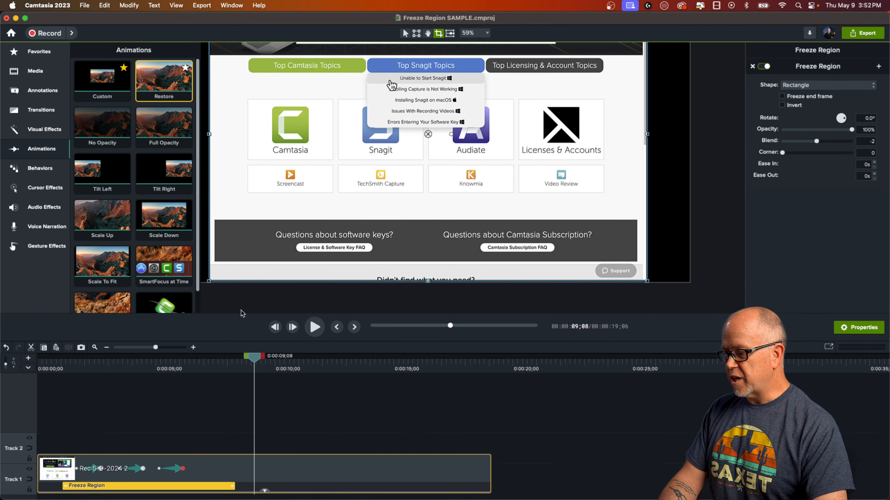
{"action": "left_click", "coordinate": [45, 131]}
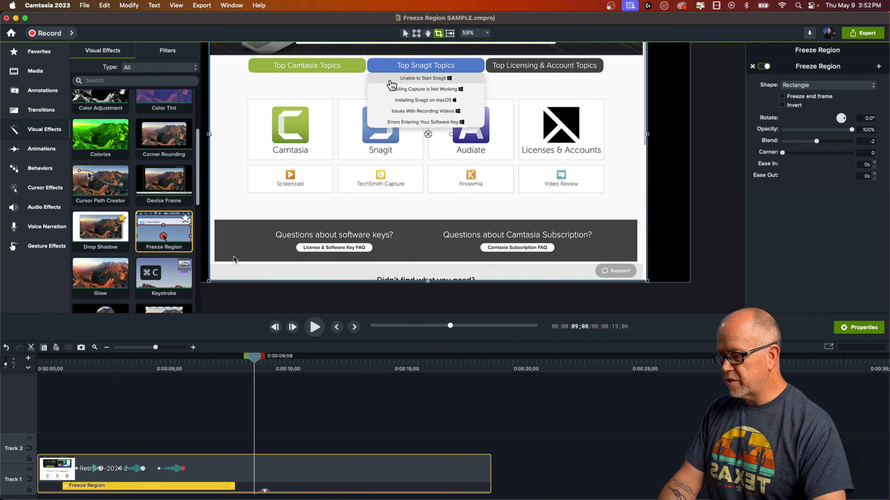
{"action": "left_click_drag", "start_coordinate": [161, 235], "coordinate": [262, 488]}
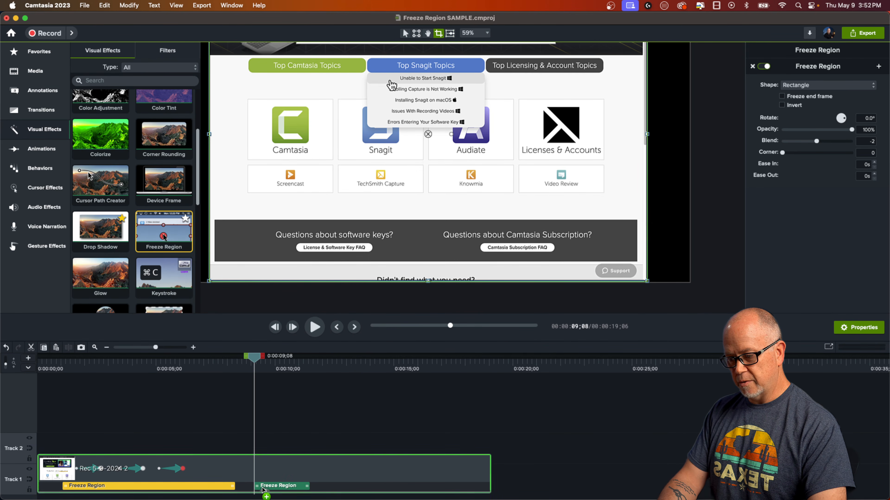
{"action": "left_click_drag", "start_coordinate": [256, 359], "coordinate": [268, 366]}
{"action": "left_click", "coordinate": [287, 488]}
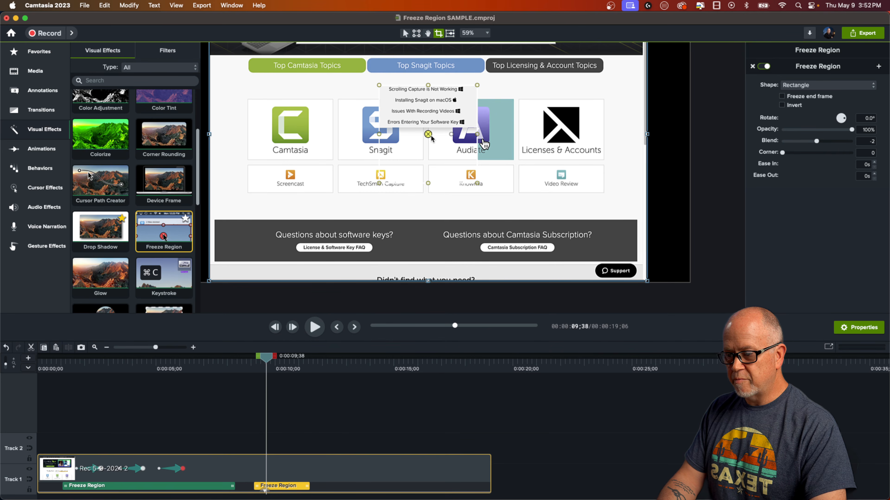
{"action": "left_click_drag", "start_coordinate": [431, 138], "coordinate": [589, 232]}
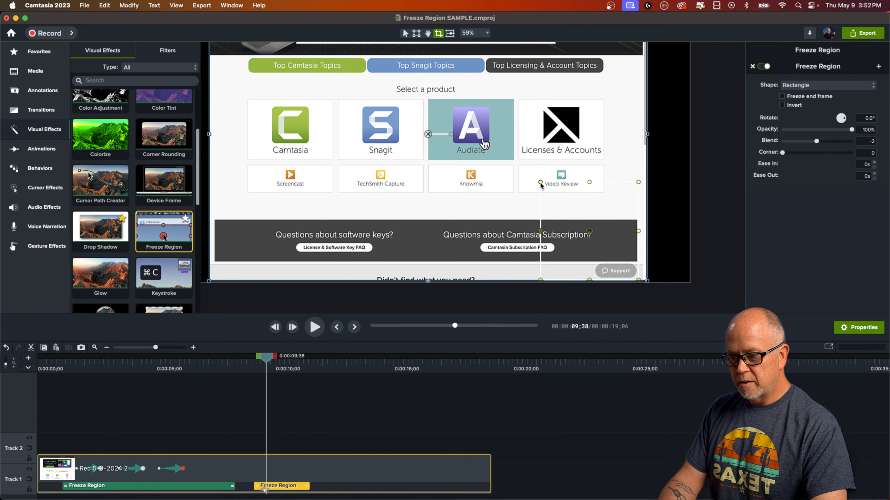
{"action": "left_click_drag", "start_coordinate": [540, 182], "coordinate": [592, 268]}
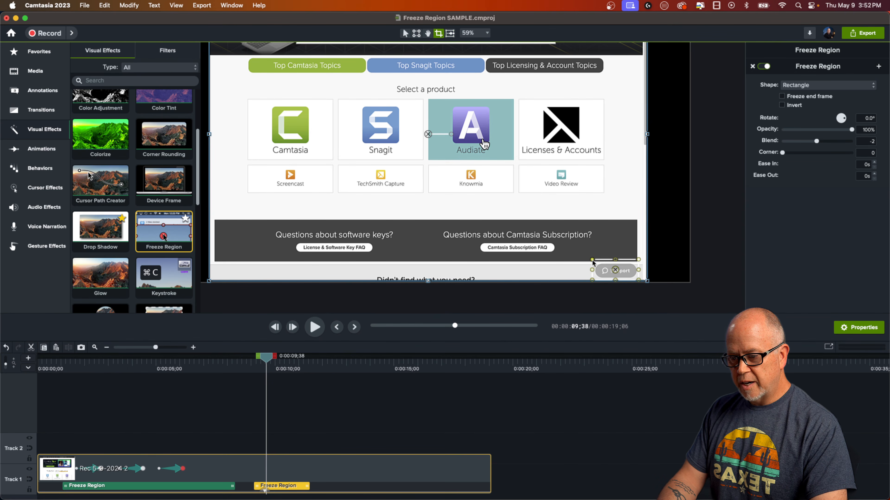
Extend the second Freeze Region effect so it starts at about 8;53 and lasts to the end of the recording.
{"action": "left_click_drag", "start_coordinate": [268, 363], "coordinate": [250, 368]}
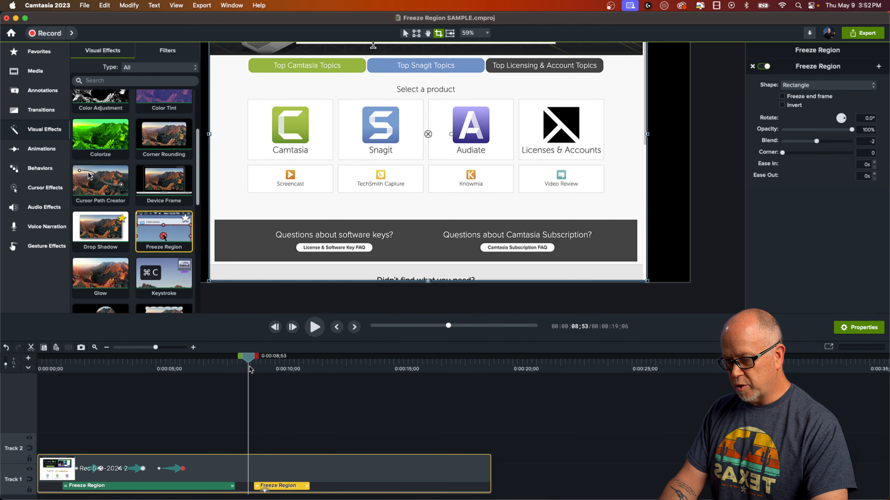
{"action": "left_click_drag", "start_coordinate": [258, 489], "coordinate": [252, 490]}
{"action": "left_click_drag", "start_coordinate": [247, 358], "coordinate": [366, 444]}
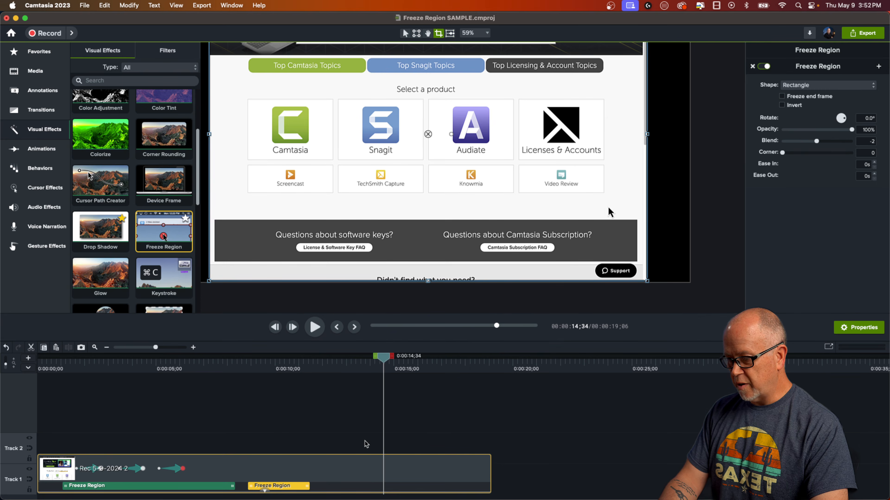
{"action": "left_click_drag", "start_coordinate": [308, 489], "coordinate": [489, 489]}
Play the recording from 7;53 to check the second frozen area, and remove the second Freeze Region effect.
{"action": "left_click", "coordinate": [226, 371]}
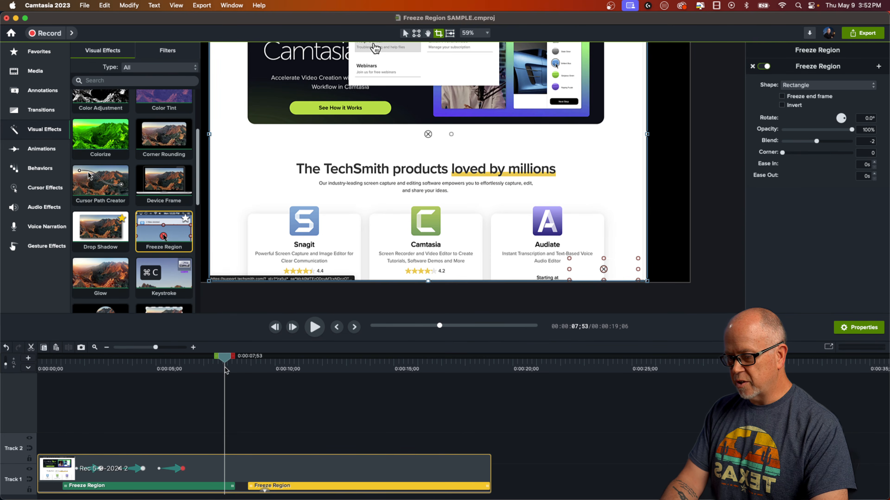
{"action": "key", "text": "space"}
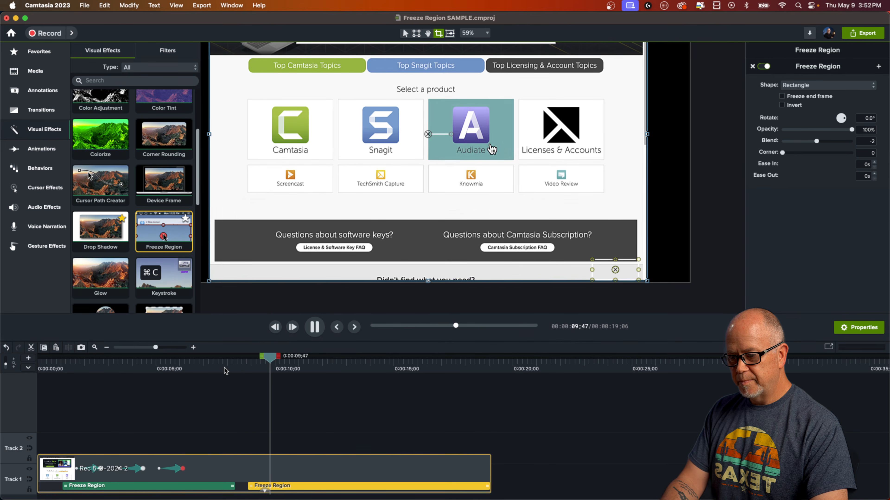
{"action": "key", "text": "space"}
{"action": "left_click", "coordinate": [239, 433]}
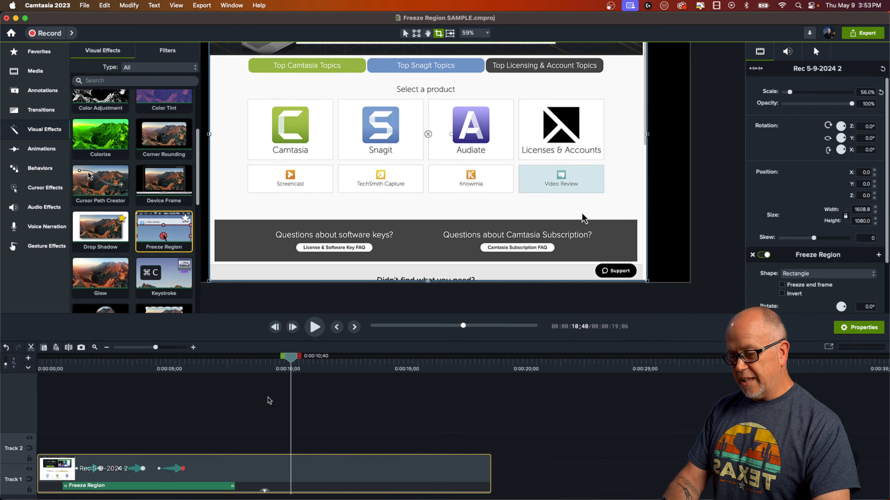
Copy the first Freeze Region effect and paste it onto the same recording at 10;11.
{"action": "left_click", "coordinate": [181, 486]}
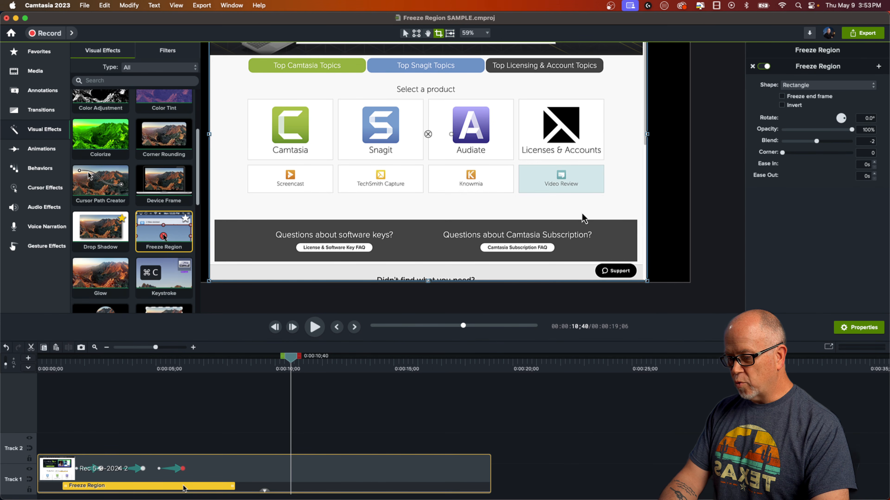
{"action": "right_click", "coordinate": [183, 487]}
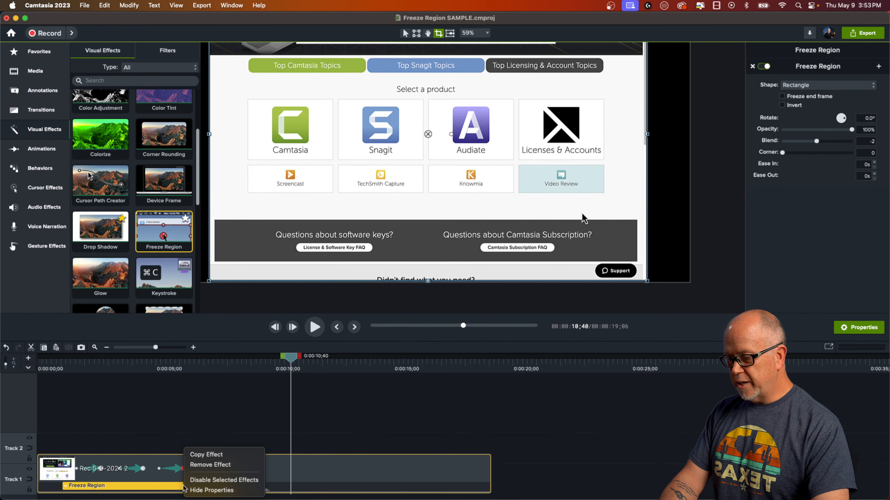
{"action": "left_click", "coordinate": [211, 456]}
{"action": "left_click_drag", "start_coordinate": [288, 368], "coordinate": [280, 377]}
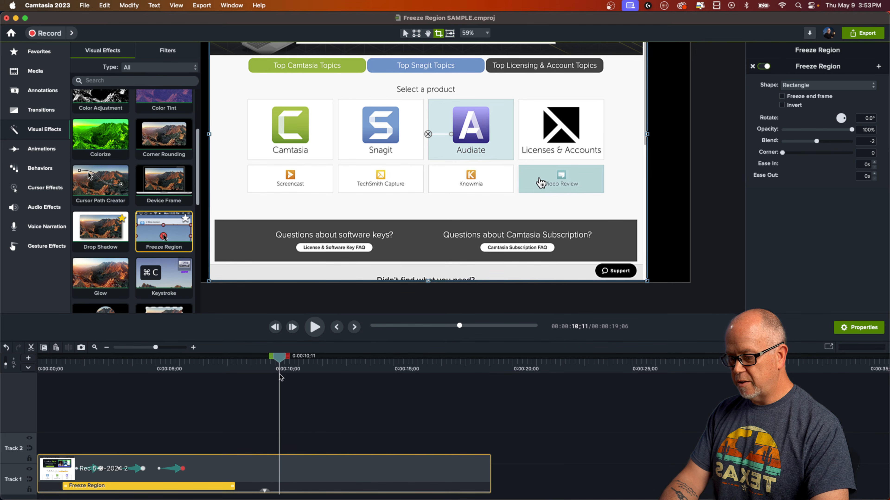
{"action": "right_click", "coordinate": [283, 487]}
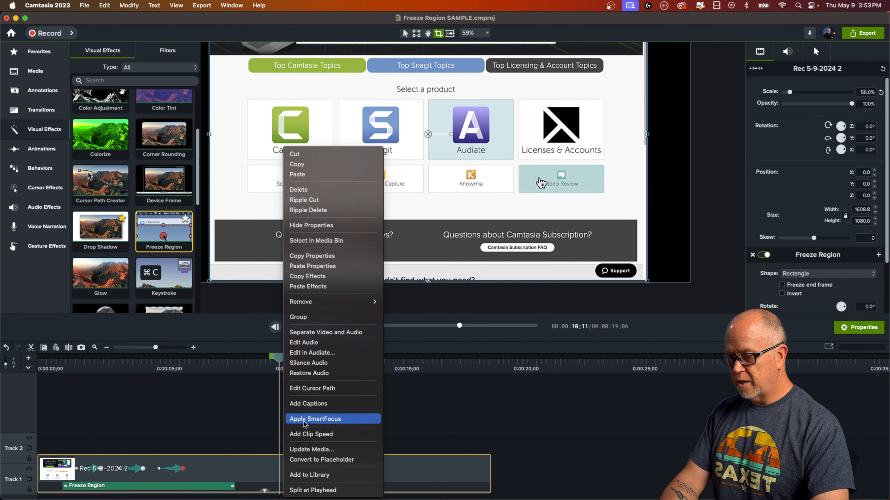
{"action": "left_click", "coordinate": [314, 287]}
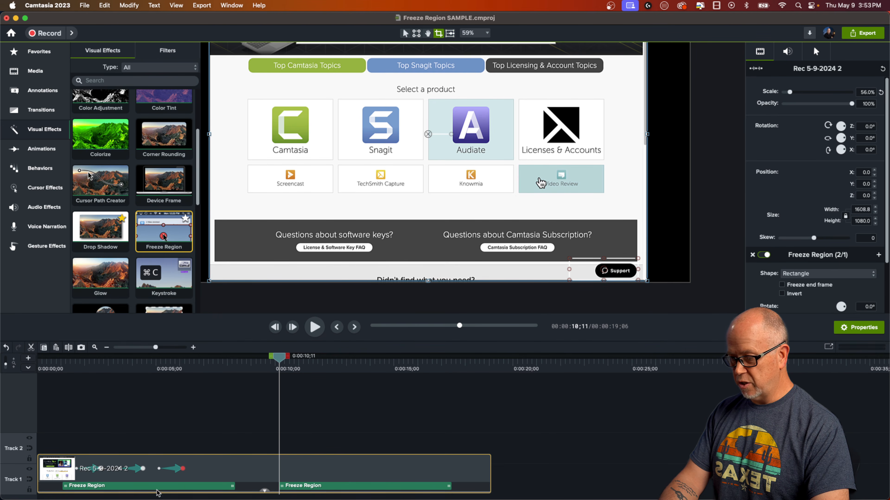
Retime the pasted Freeze Region effect to run from 9;00 to the end of the recording, and play it from there to check.
{"action": "left_click_drag", "start_coordinate": [280, 363], "coordinate": [262, 374]}
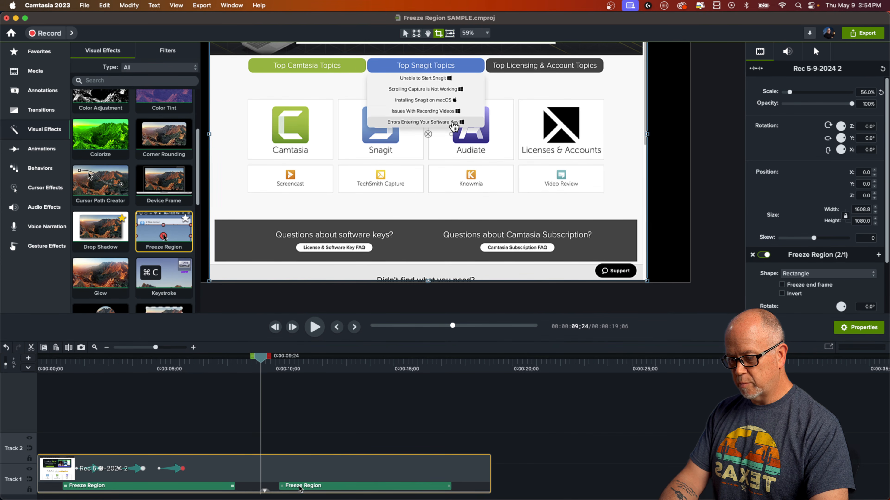
{"action": "left_click_drag", "start_coordinate": [300, 488], "coordinate": [286, 488]}
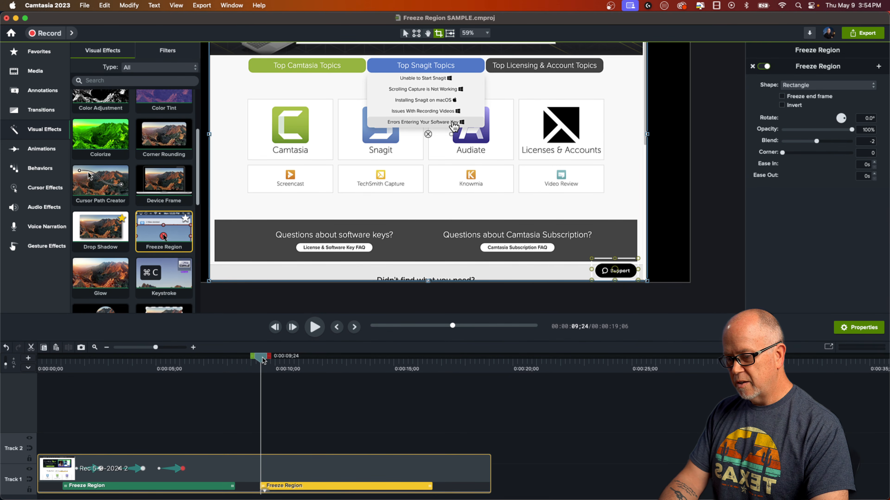
{"action": "left_click_drag", "start_coordinate": [264, 361], "coordinate": [255, 363]}
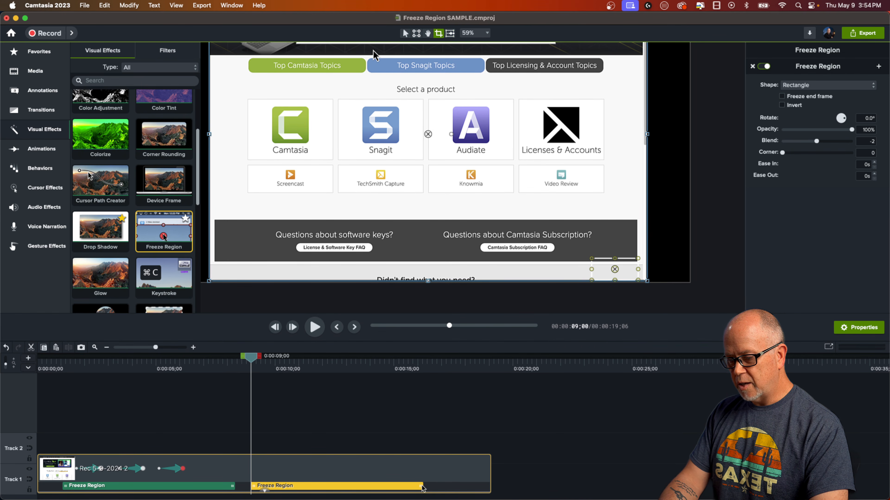
{"action": "left_click_drag", "start_coordinate": [420, 485], "coordinate": [501, 489]}
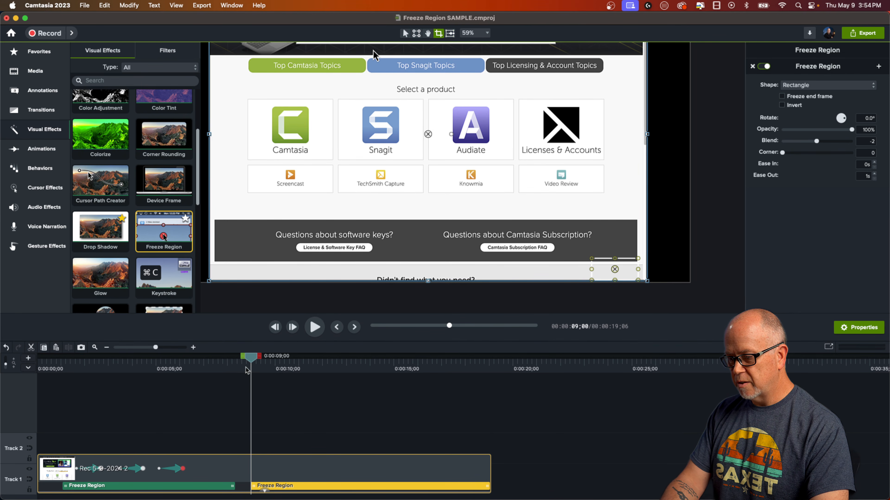
{"action": "key", "text": "space"}
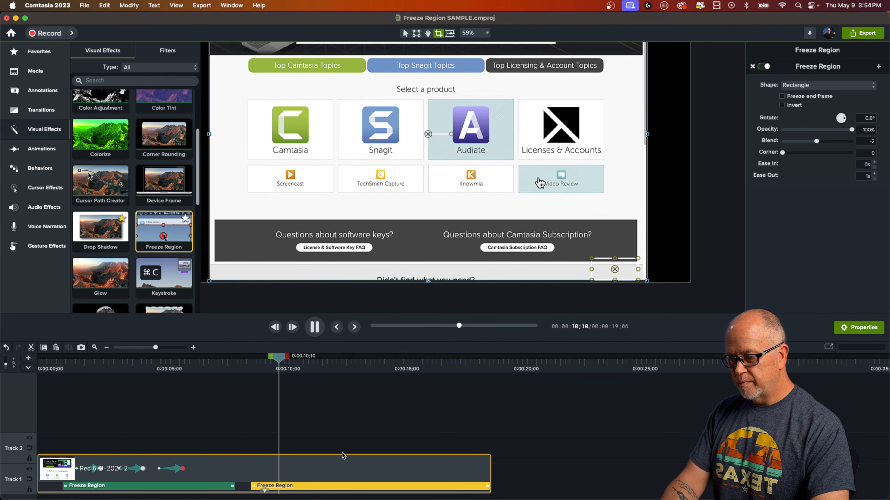
{"action": "left_click", "coordinate": [344, 420]}
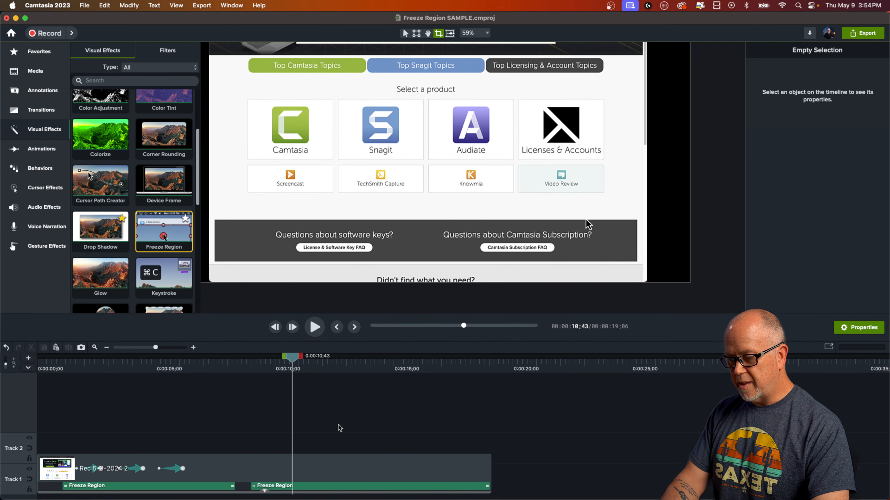